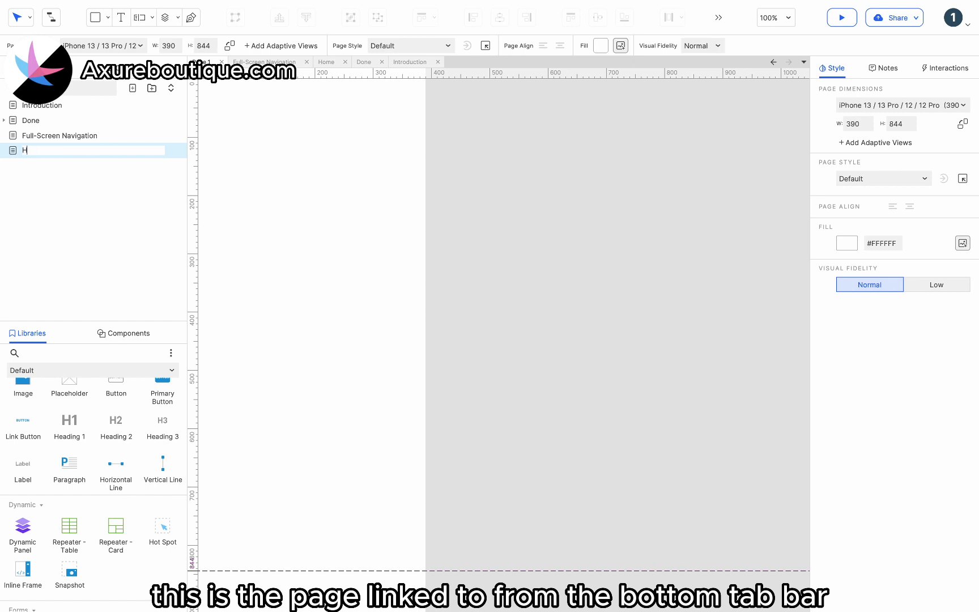
- Nest the new Home page under Full-Screen Navigation and open the Full-Screen Navigation page
mouse_move(50, 149)
left_mouse_down()
mouse_move(39, 144)
mouse_move(48, 137)
left_mouse_up()
left_click(50, 136)
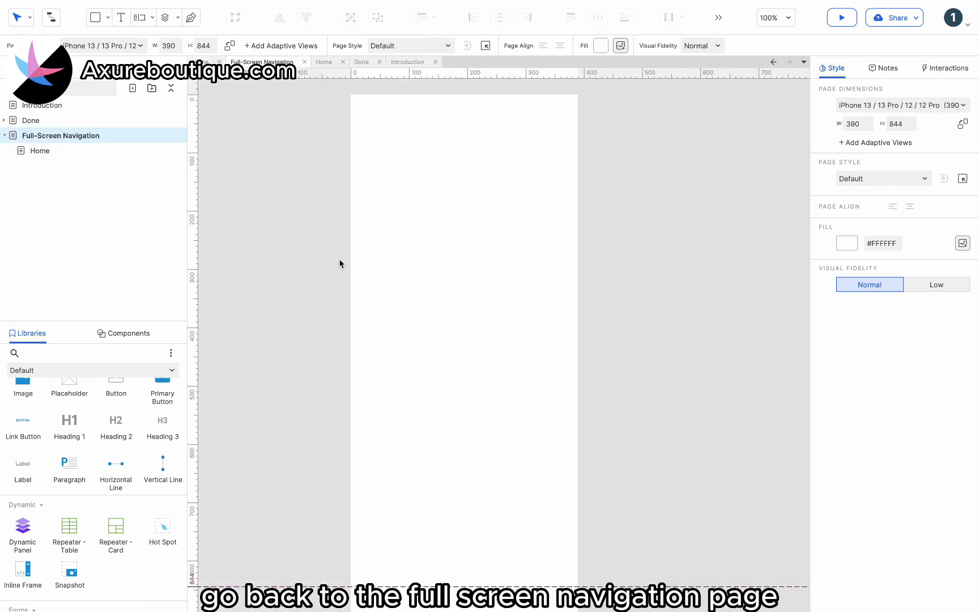
- Add an inline frame at X 0, Y 0 on the page and size it to the full 390 × 844 screen
scroll(111, 433, "up", 2)
scroll(108, 430, "down", 3)
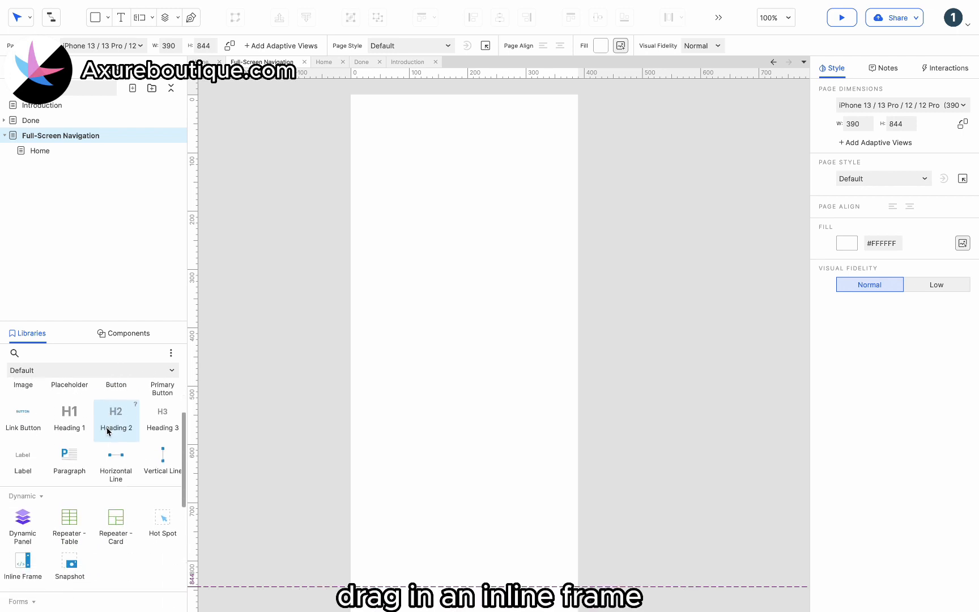
left_click_drag(22, 561, 354, 119)
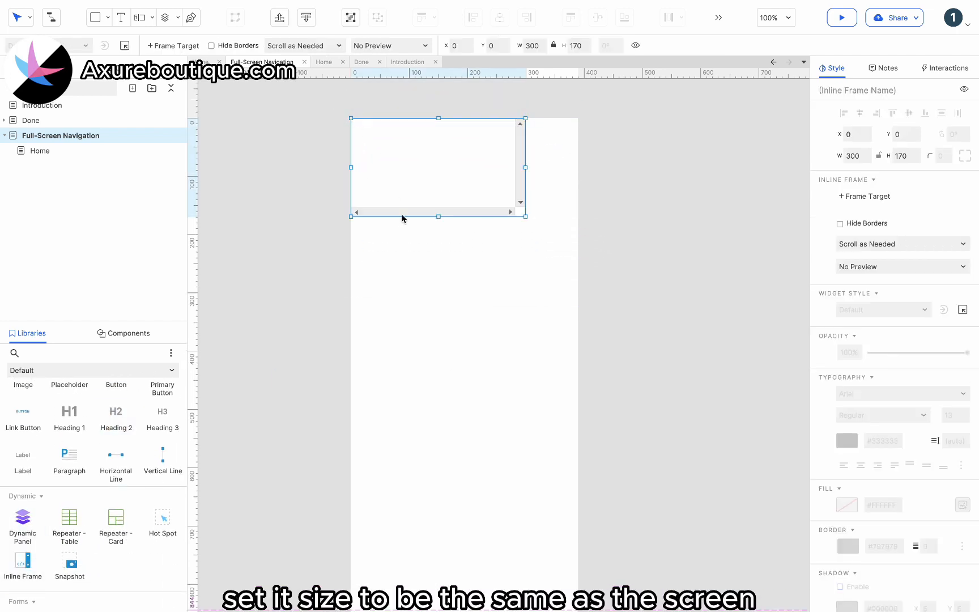
scroll(402, 218, "down", 2)
left_click_drag(523, 119, 576, 514)
- Create the bottom tab bar from a Box 3 widget at X 0, Y 780, sized 390 × 64 and filled with #555555
scroll(32, 466, "up", 1)
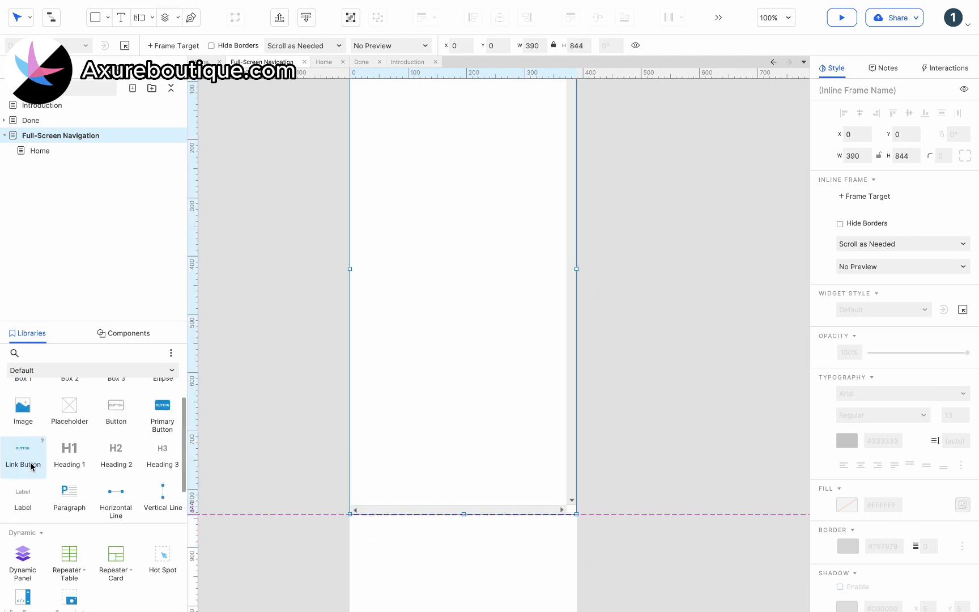
scroll(33, 467, "up", 1)
left_click_drag(106, 398, 349, 418)
left_click_drag(437, 416, 438, 477)
left_click_drag(524, 499, 579, 497)
left_click(444, 45)
left_click(482, 137)
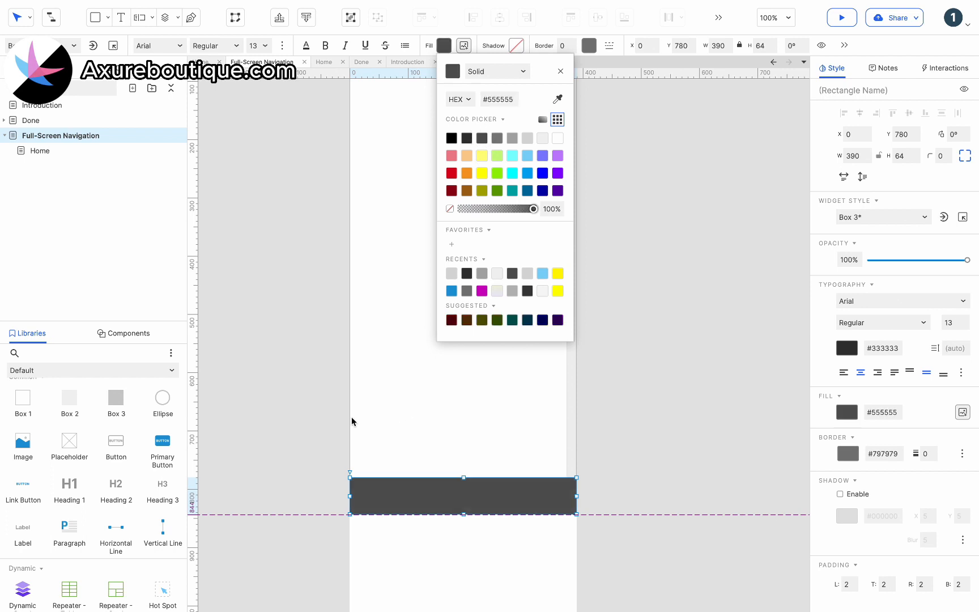
left_click(319, 409)
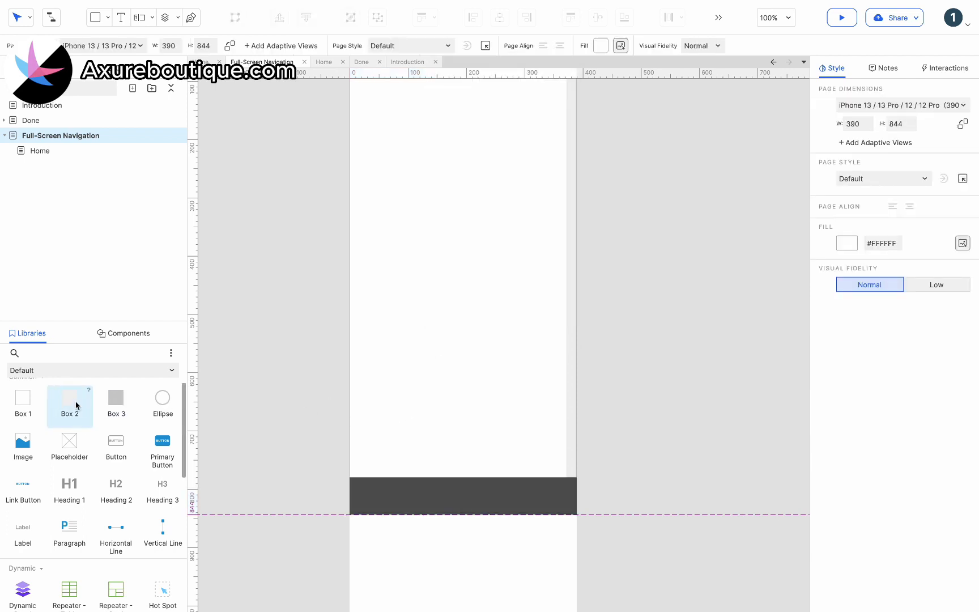
- Place four 40 × 40 Box 2 squares in a row at Y 793 on the dark bar as tabs
left_click_drag(77, 406, 390, 436)
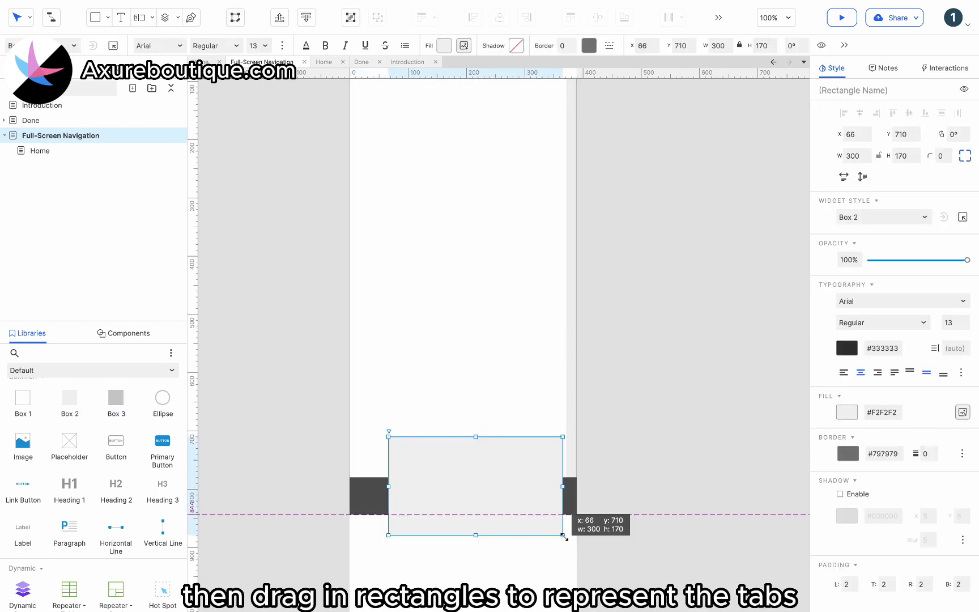
left_click_drag(564, 536, 426, 498)
left_click_drag(426, 498, 551, 498)
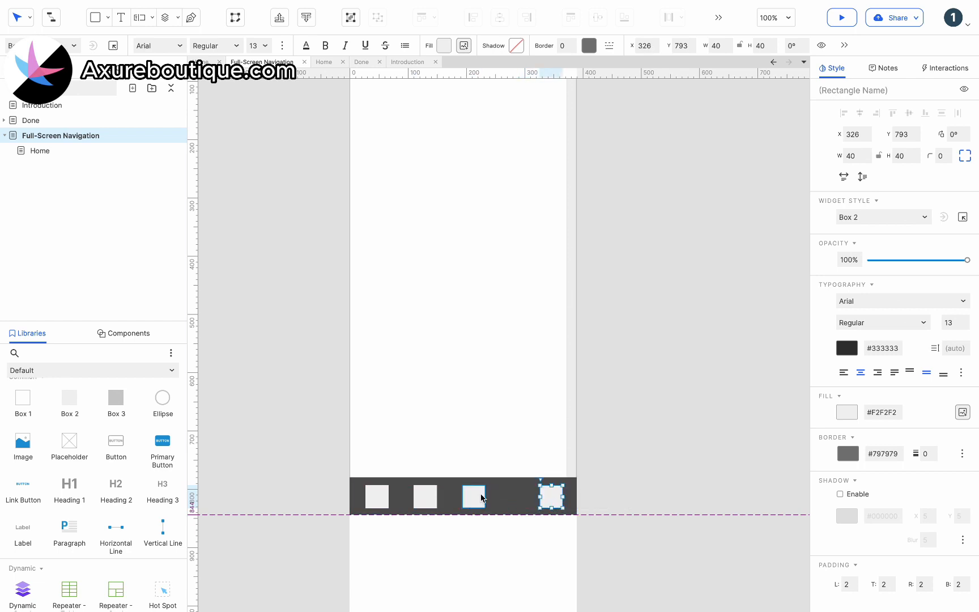
- Distribute the four tab squares evenly in the horizontal direction
left_click(482, 498, "shift")
left_click(426, 497, "shift")
left_click(376, 497, "shift")
left_click(958, 113)
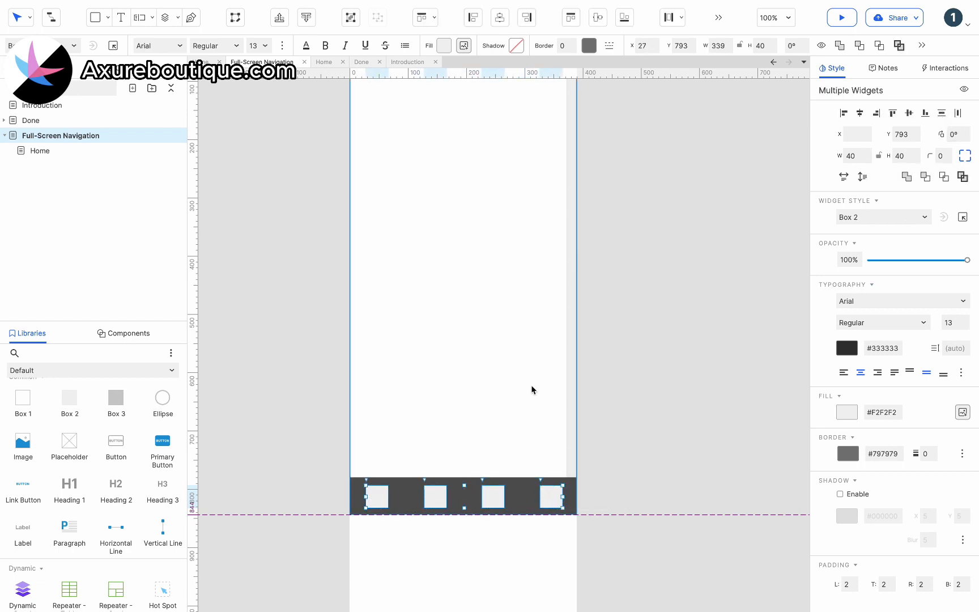
- Convert the tab bar and its four squares into a dynamic panel
left_click(522, 499, "shift")
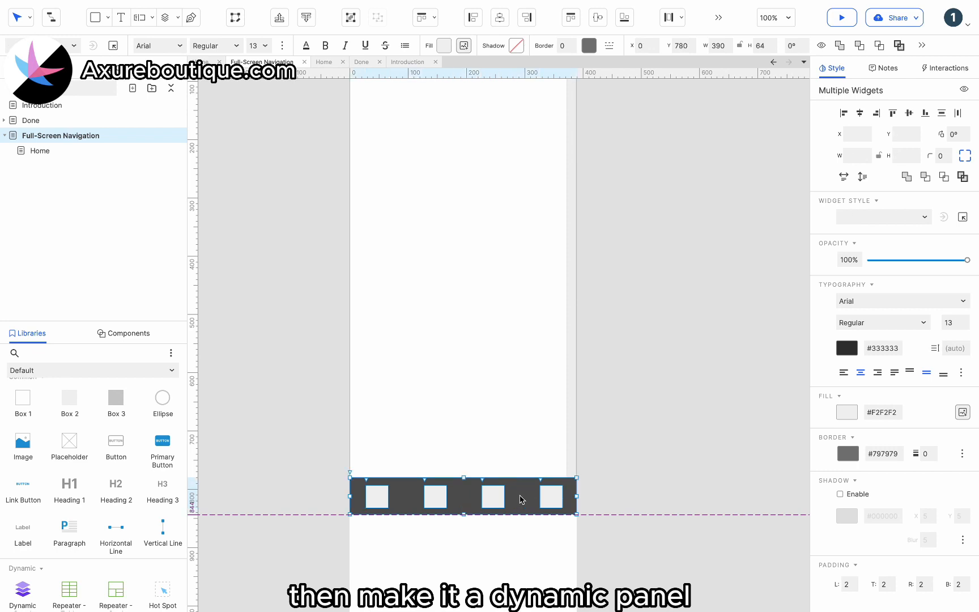
right_click(522, 499)
left_click(547, 587)
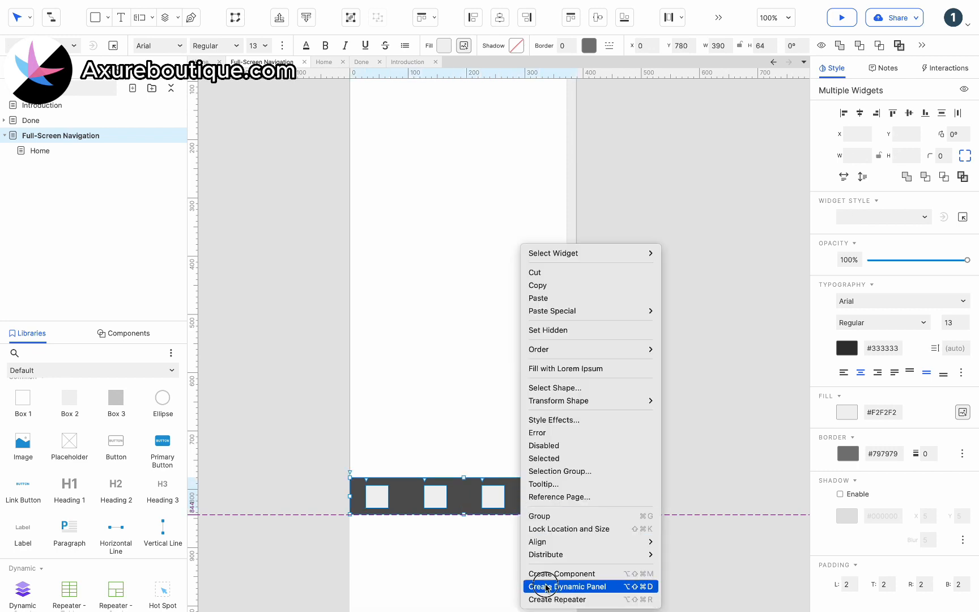
- Pin the tab bar panel to the browser window, horizontally at Center and vertically at Bottom
right_click(480, 508)
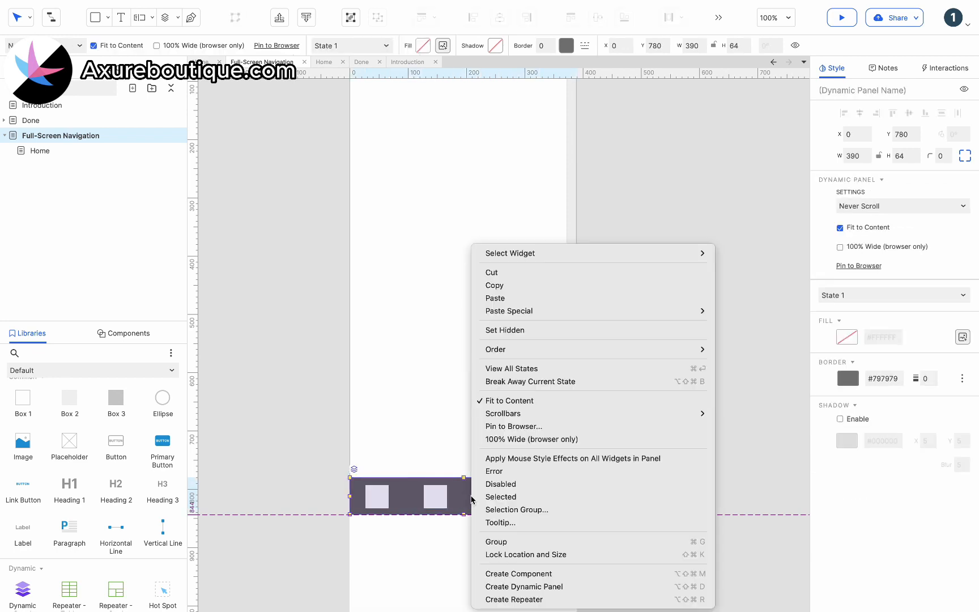
left_click(501, 424)
left_click(452, 241)
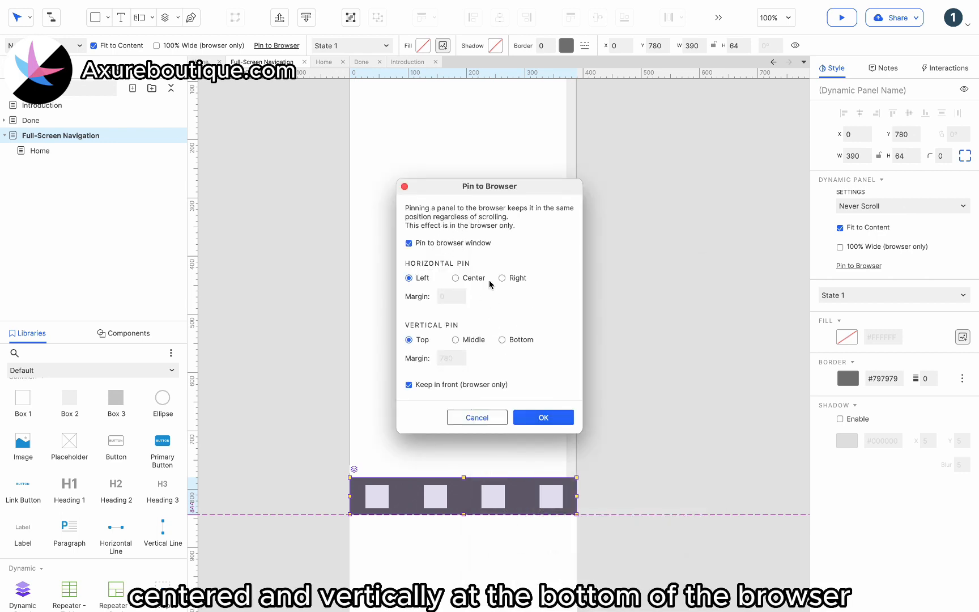
left_click(522, 340)
left_click(543, 417)
- Link the inline frame to the Home page nested under Full-Screen Navigation
double_click(541, 407)
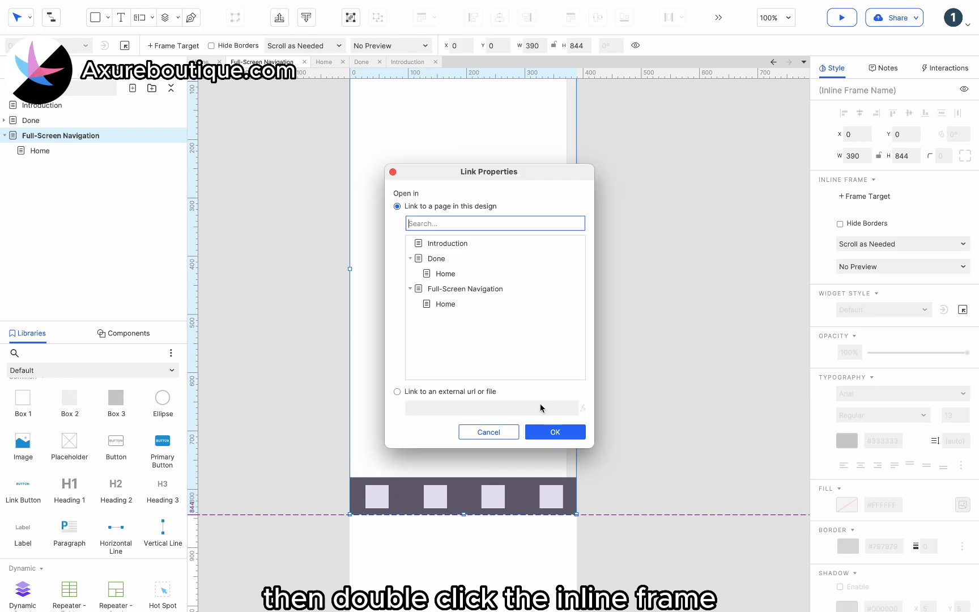
left_click(476, 306)
left_click(554, 432)
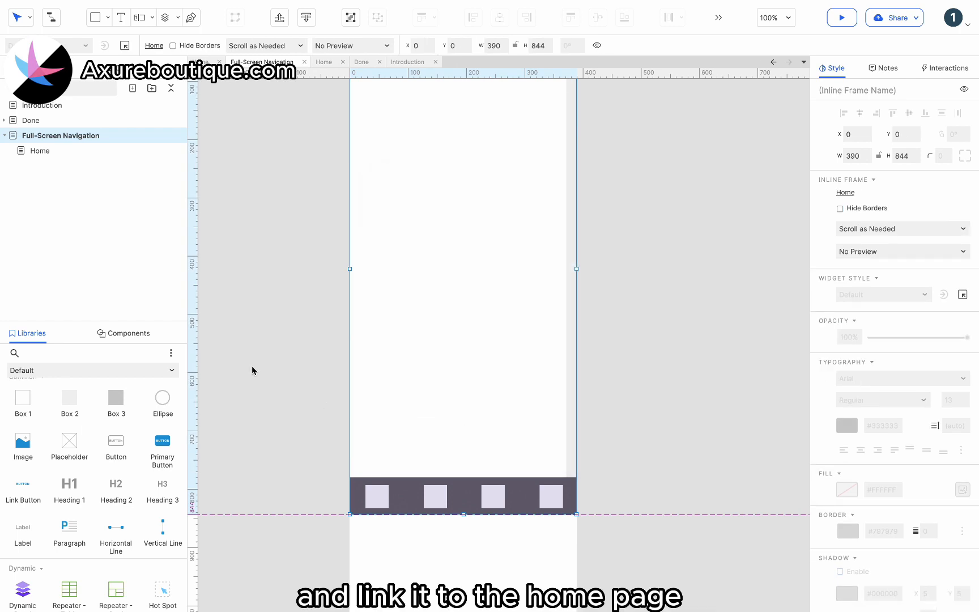
left_click(276, 367)
- Toggle off the inline frame's border
scroll(276, 367, "up", 3)
left_click(444, 331)
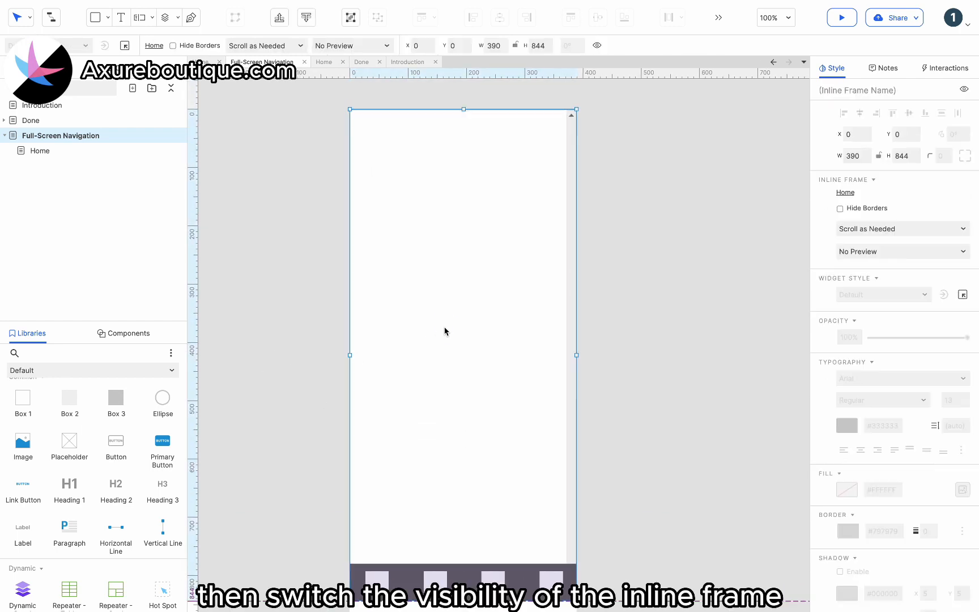
right_click(444, 331)
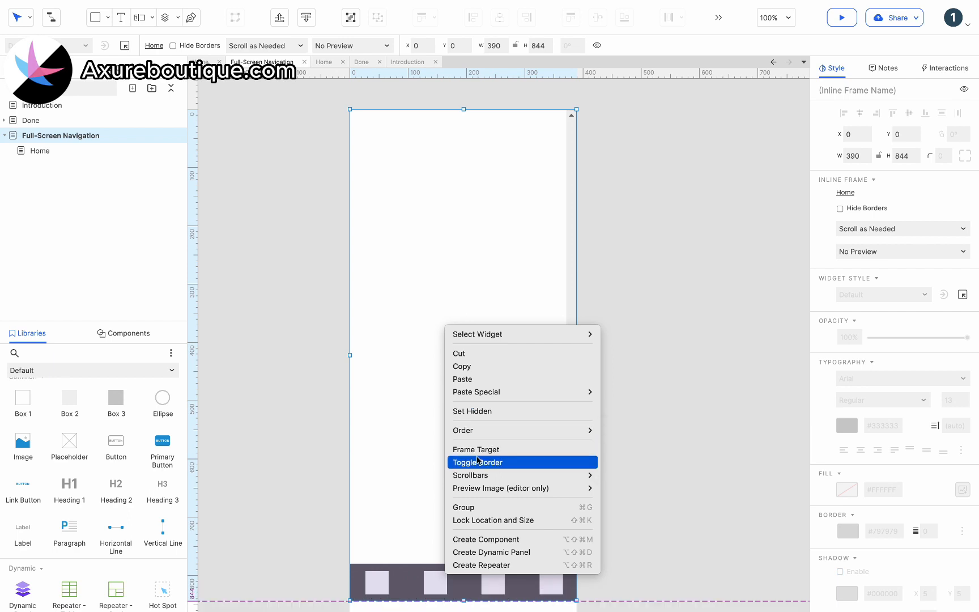
left_click(286, 362)
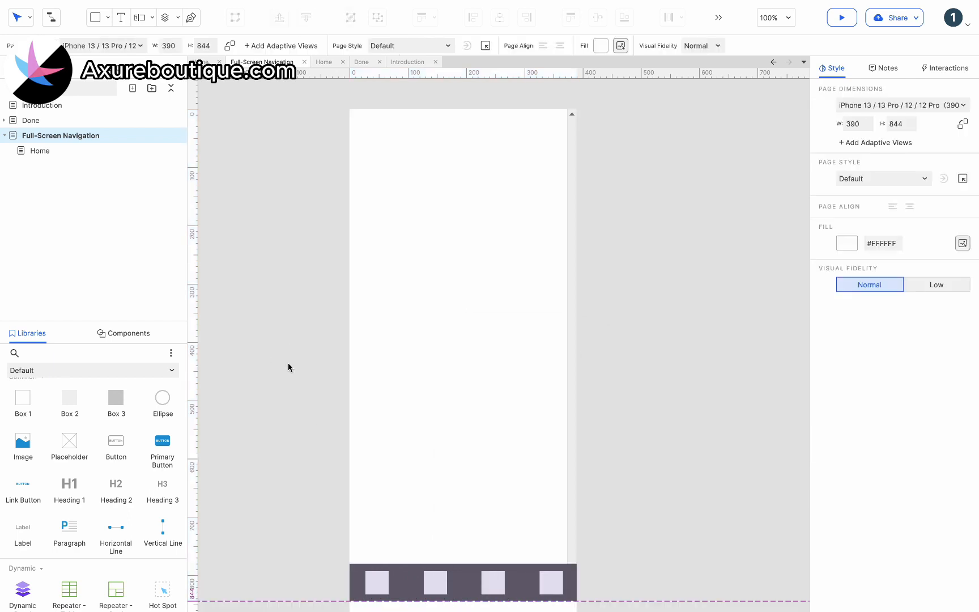
- On the nested Home page, add a borderless Box 1 at X 0, Y 0, sized 390 × 68, as the top navigation bar
left_click(142, 150)
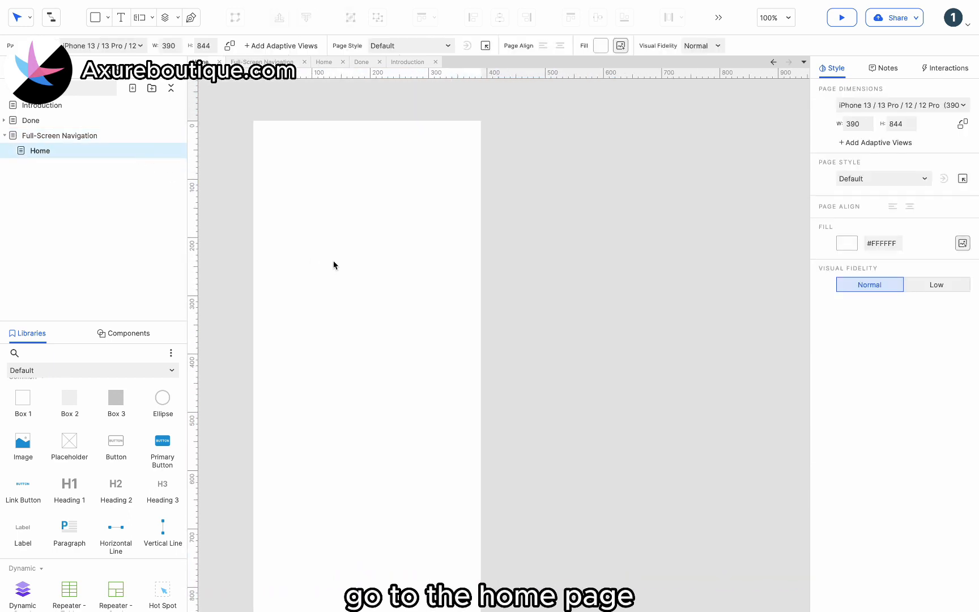
left_click(35, 385)
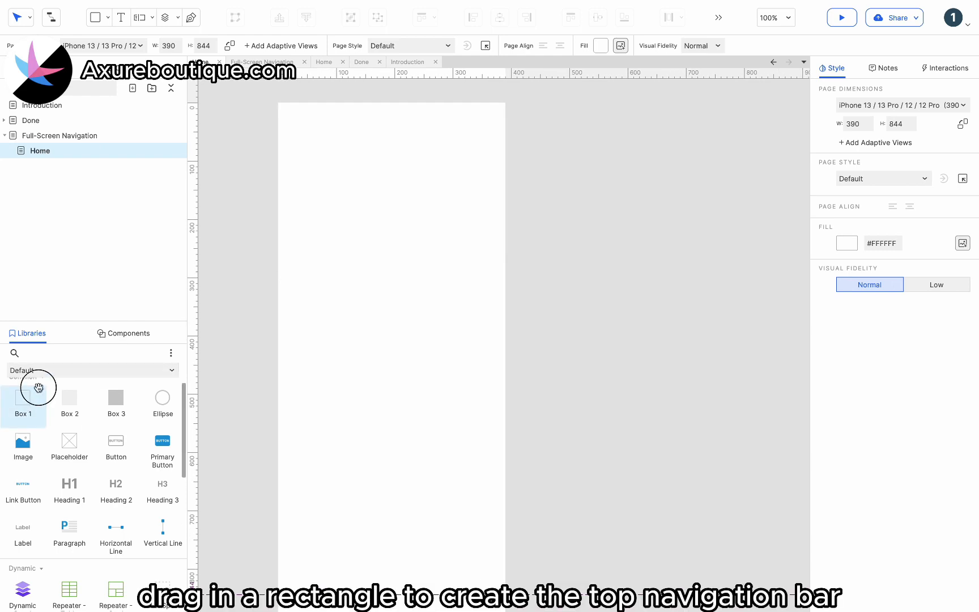
left_click_drag(454, 220, 279, 125)
left_click_drag(367, 223, 378, 164)
left_click_drag(452, 144, 505, 145)
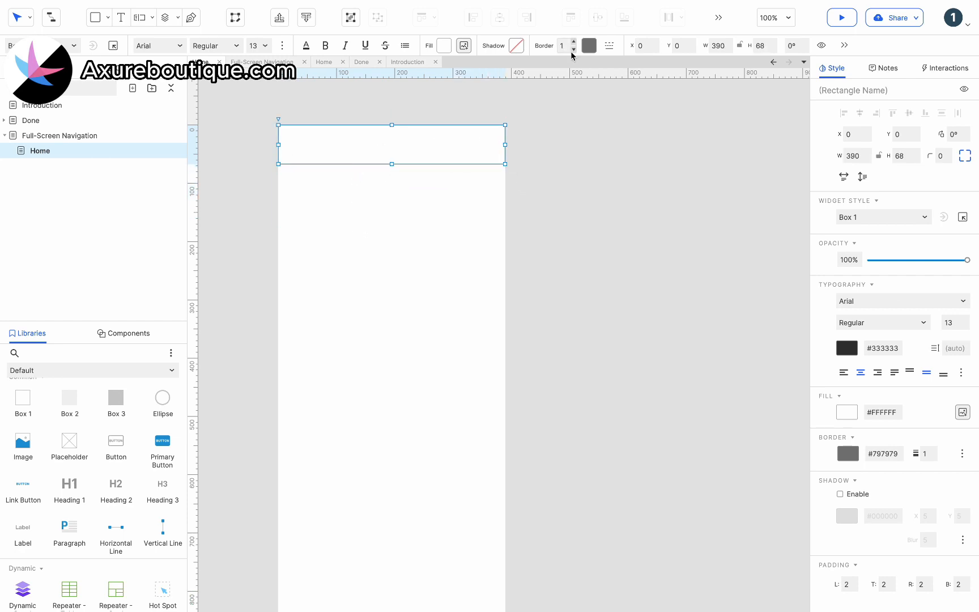
left_click(548, 195)
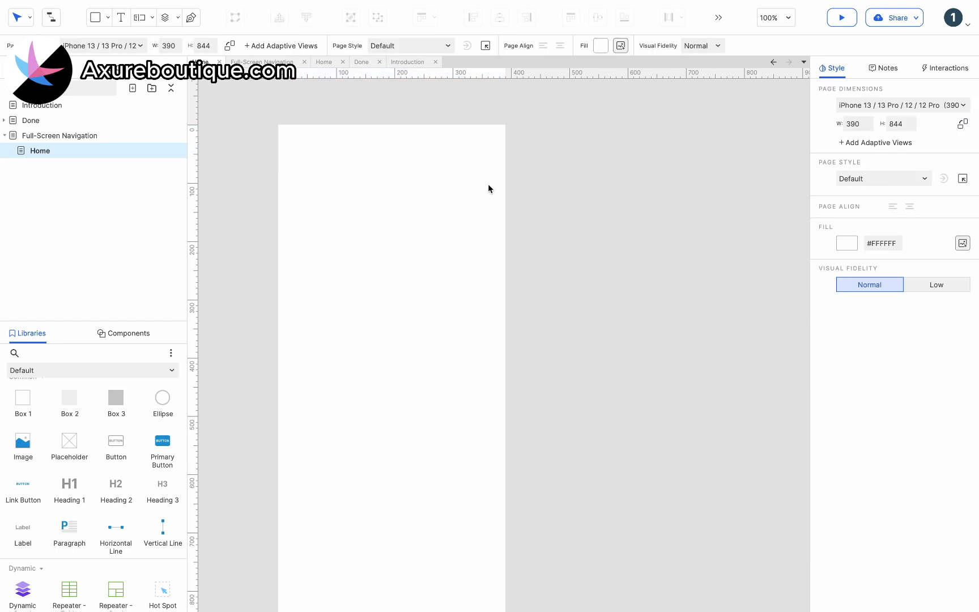
- Add a 48 × 48 ellipse at X 320, Y 10 on the navigation bar and set its border color to #D7D7D7
left_click_drag(161, 398, 408, 138)
left_click_drag(505, 233, 478, 150)
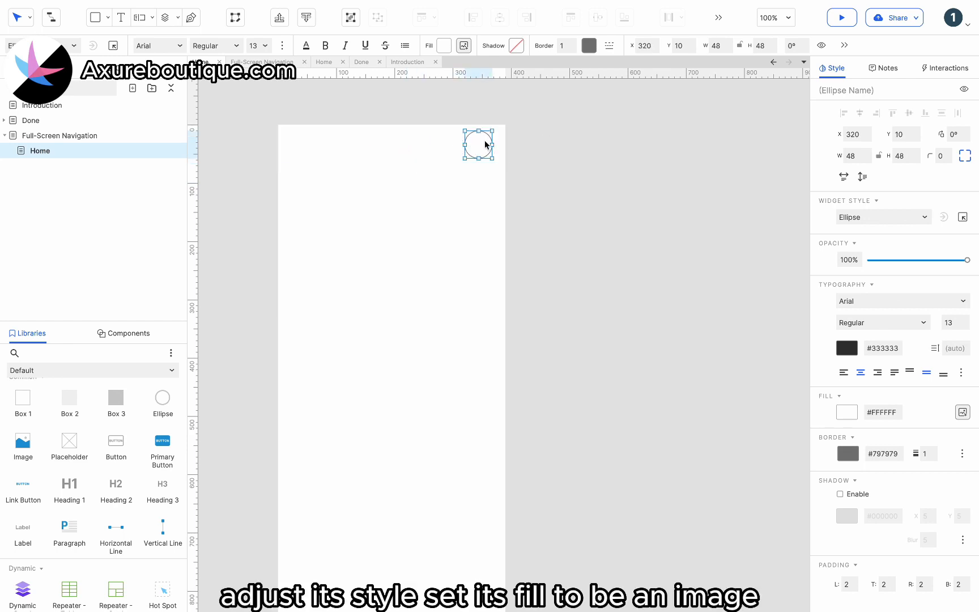
left_click(589, 47)
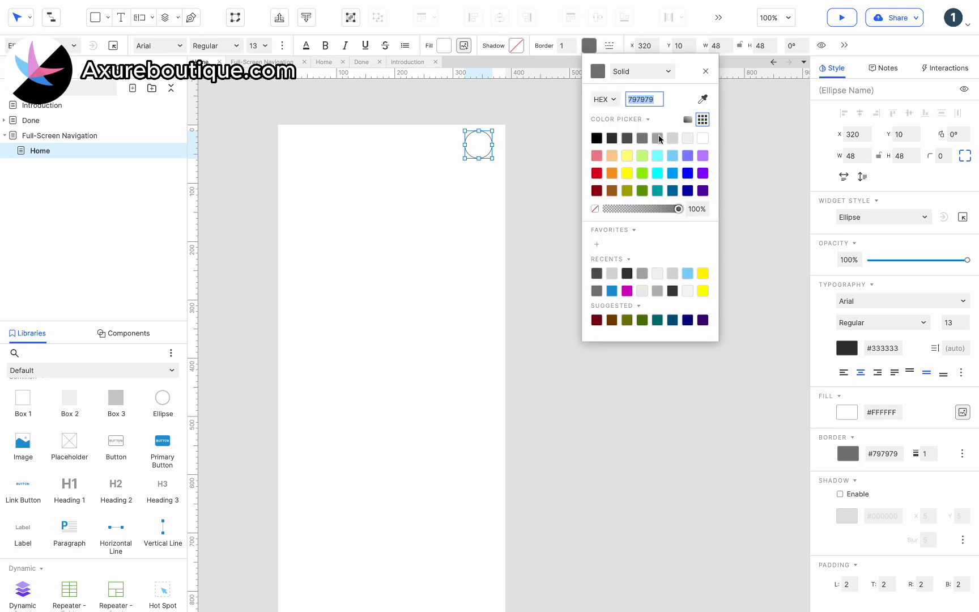
left_click(673, 138)
left_click(479, 145)
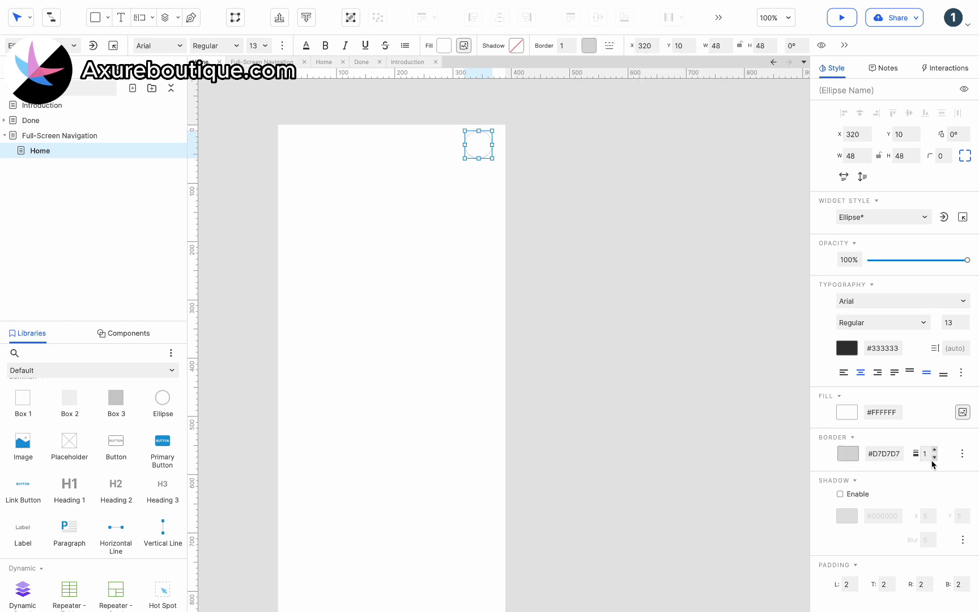
- Fill the ellipse with the logo image, using Stretch to Cover
left_click(962, 412)
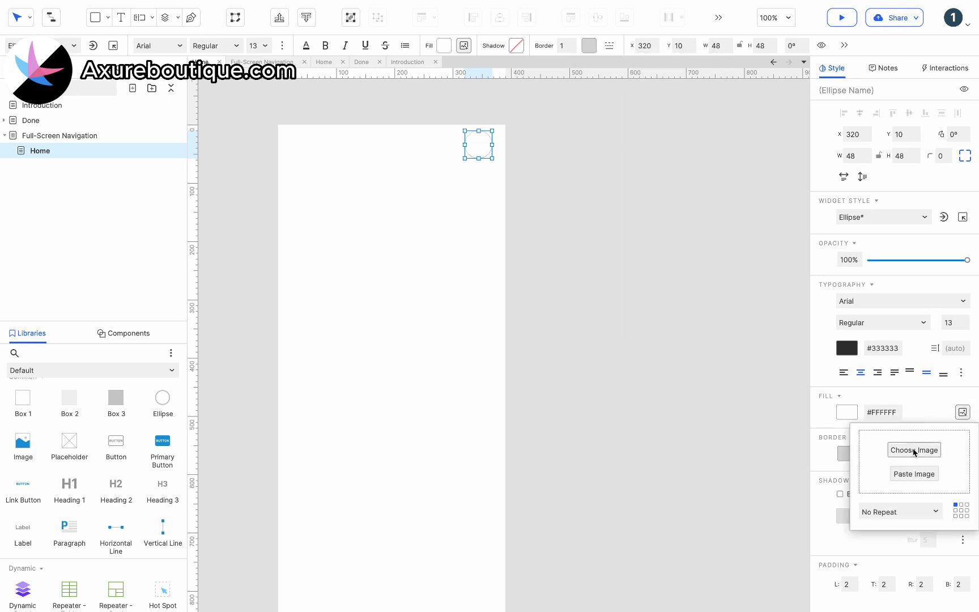
left_click(914, 450)
left_click(414, 134)
key("Return")
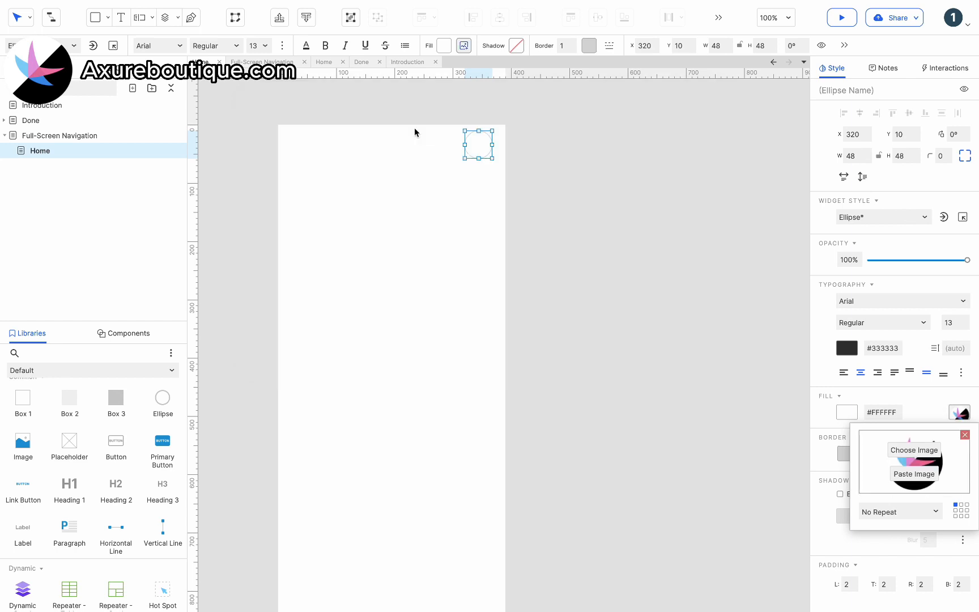
left_click(887, 515)
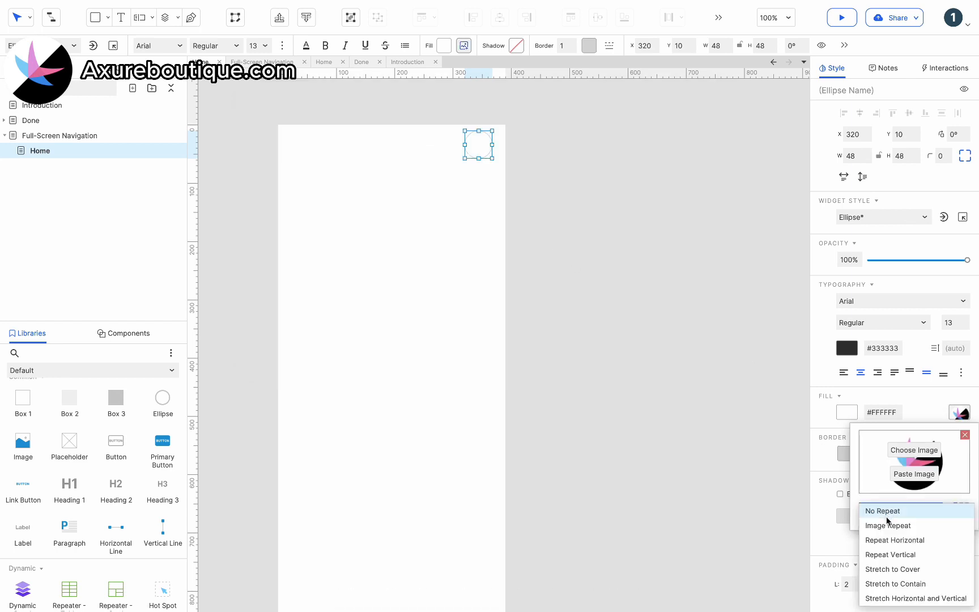
left_click(894, 570)
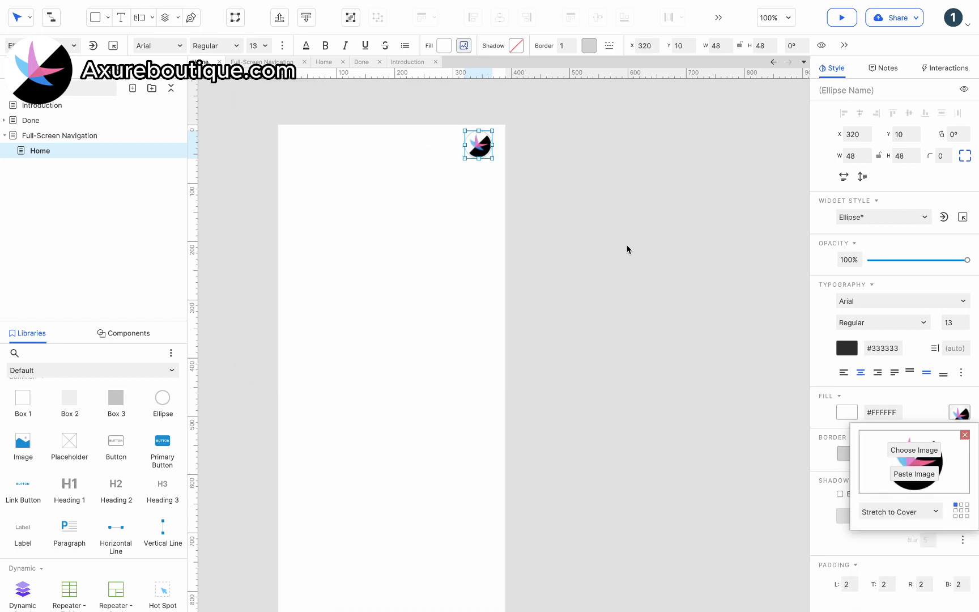
left_click(627, 245)
- Add a Heading 2 centered in the navigation bar with the text "Home"
left_click_drag(126, 475, 356, 133)
double_click(385, 146)
type("Home")
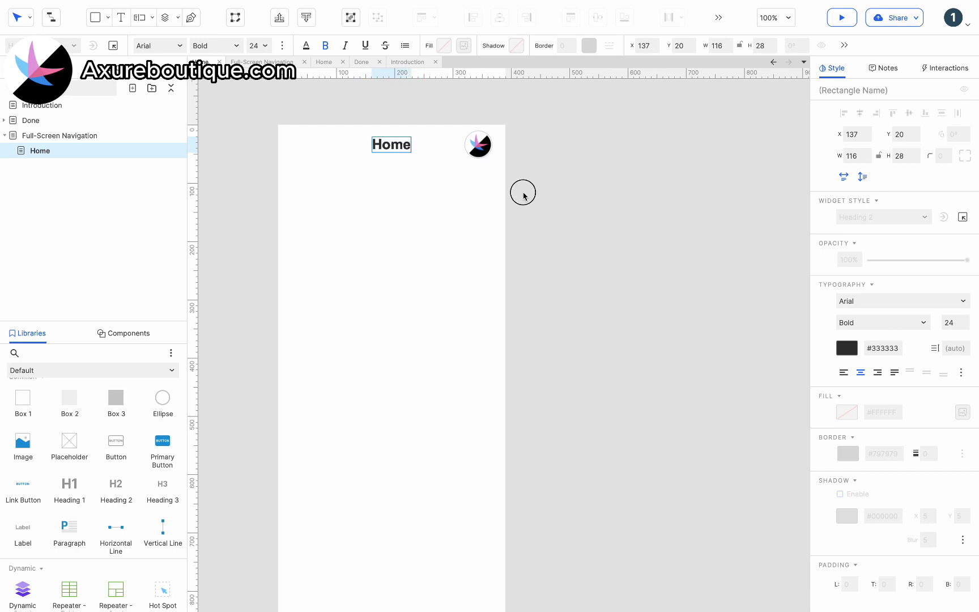
left_click(523, 195)
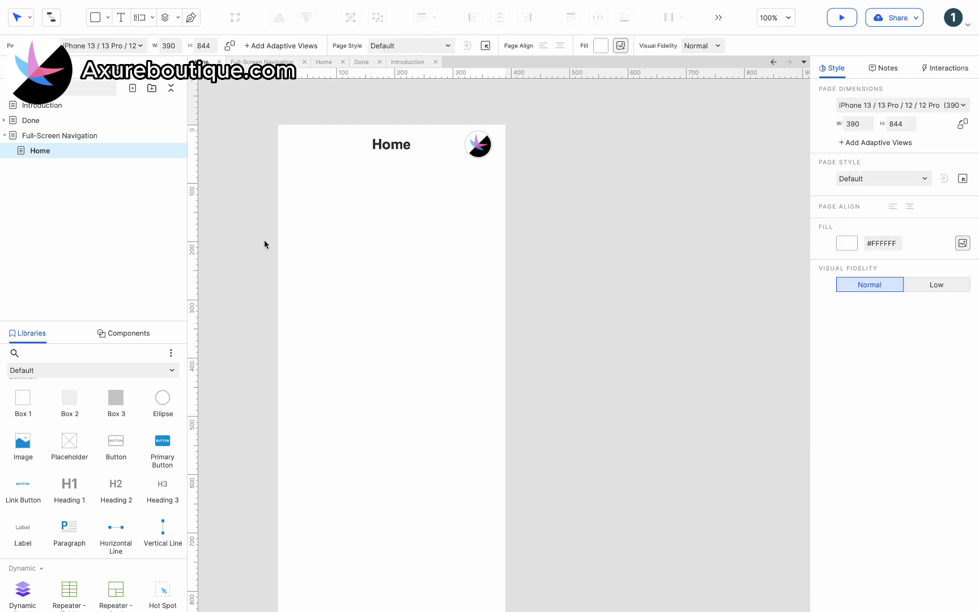
- Add a Box 2 section below the navigation bar at X 20, Y 90, sized 350 × 150
scroll(97, 399, "up", 1)
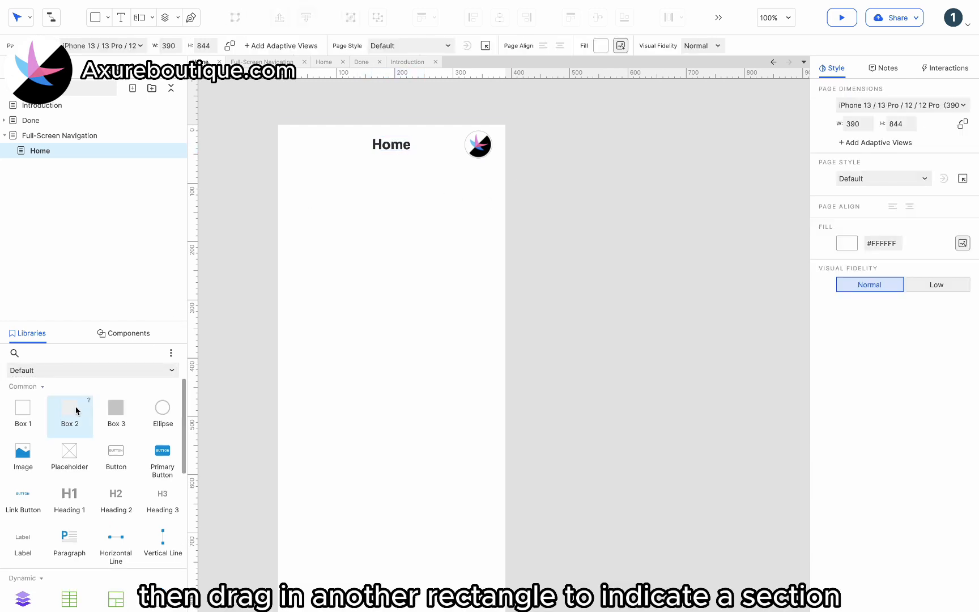
left_click_drag(76, 407, 292, 177)
left_click_drag(464, 227, 497, 226)
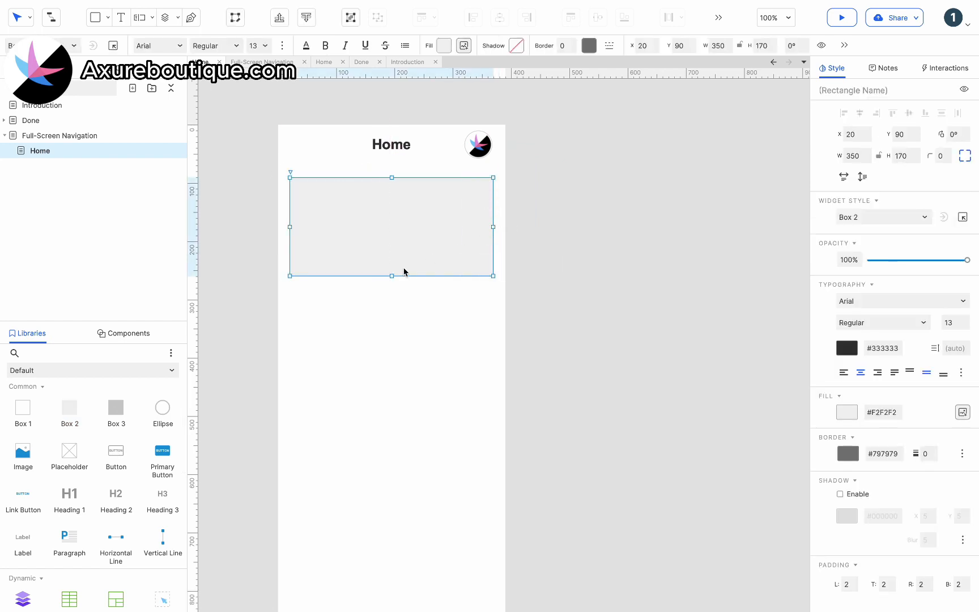
mouse_move(390, 276)
left_mouse_down()
mouse_move(391, 244)
mouse_move(392, 264)
left_mouse_up()
- Label the gray box below the navigation bar "Section" and set its font size to 20
double_click(406, 229)
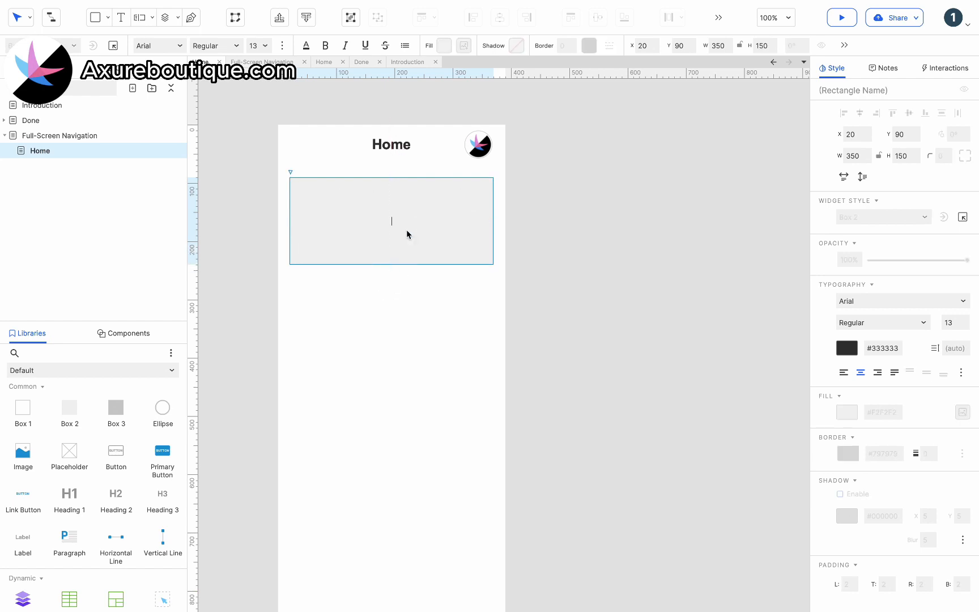
type("Section")
key("Escape")
left_click(258, 45)
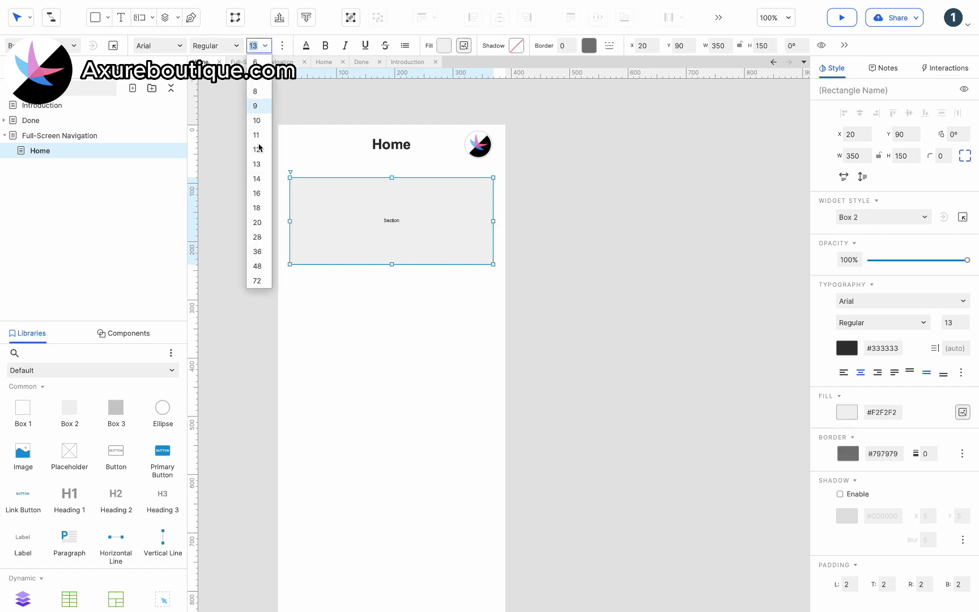
left_click(258, 221)
- Duplicate the section below itself, reduce the copy's height to 107, and repeat that copy evenly down the page to Y 1036
key("ctrl+d")
left_click_drag(399, 237, 392, 327)
left_click_drag(392, 364, 392, 339)
key("ctrl+d")
key("ctrl+d")
key("ctrl+d")
scroll(396, 397, "down", 5)
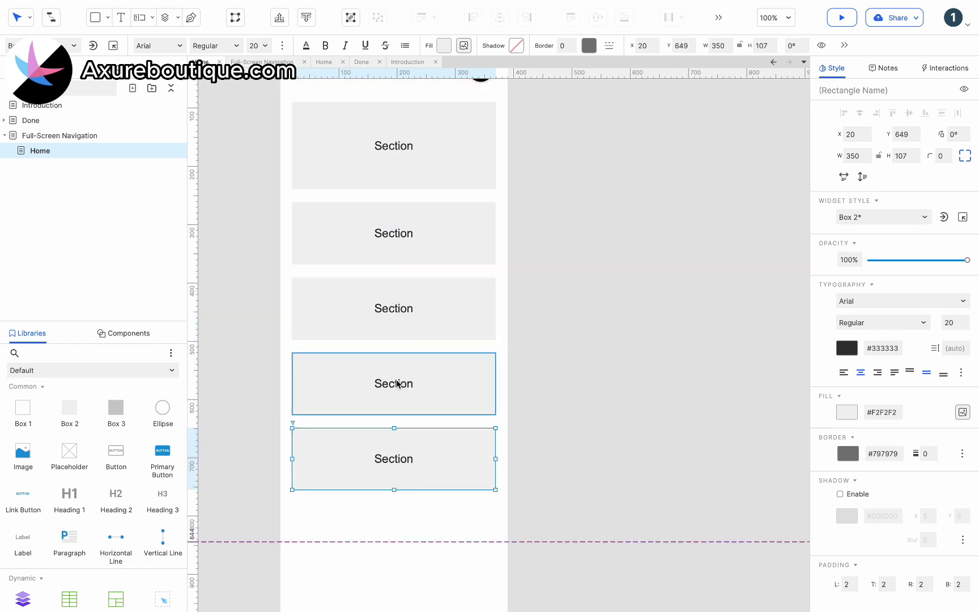
key("ctrl+d")
key("ctrl+d")
key("ctrl+d")
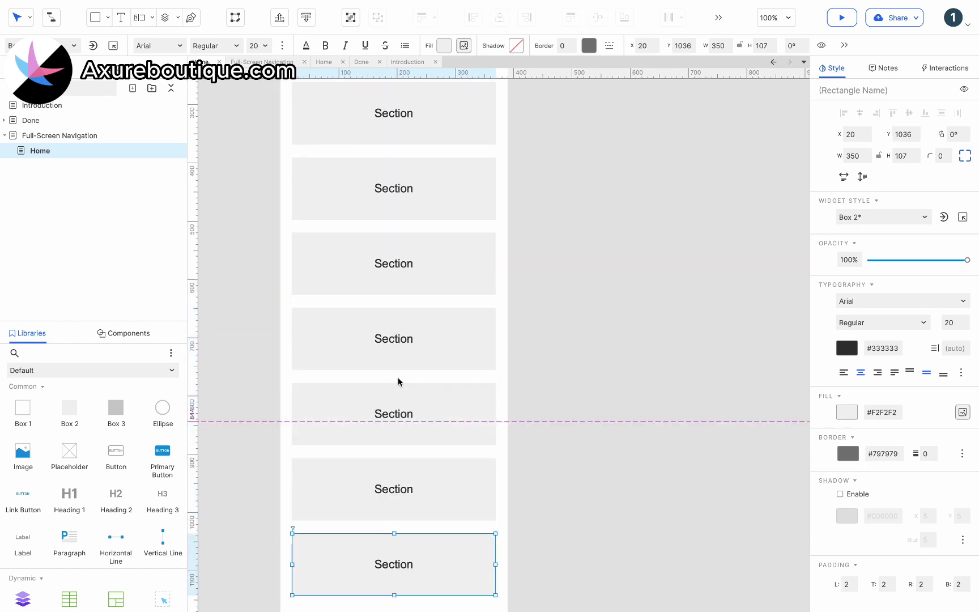
- Add a Hot Spot directly below the last section as spacing at the end of the page
scroll(397, 377, "up", 1)
scroll(398, 377, "down", 1)
scroll(398, 382, "down", 2)
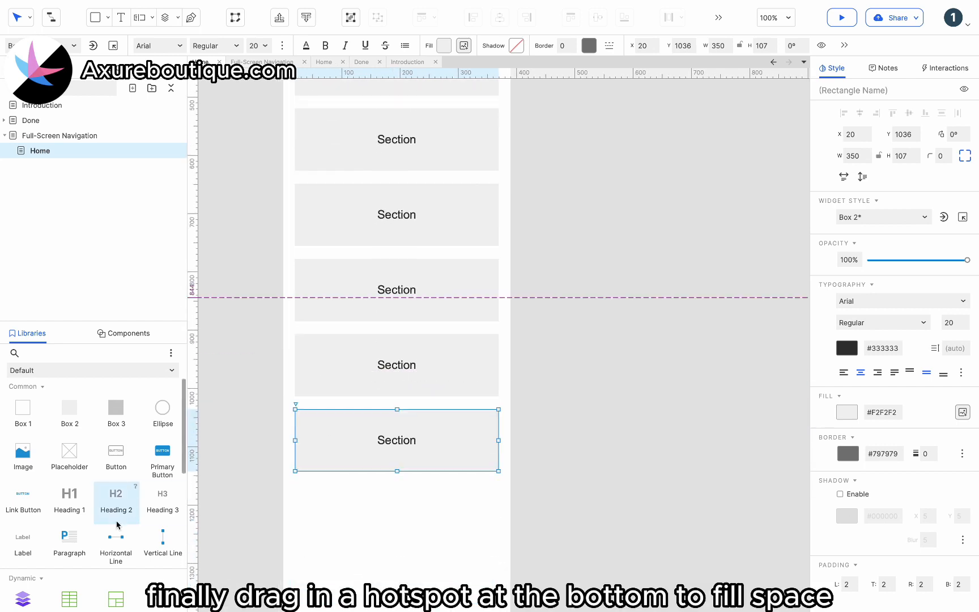
scroll(118, 527, "down", 3)
left_click_drag(177, 489, 365, 471)
left_click(640, 354)
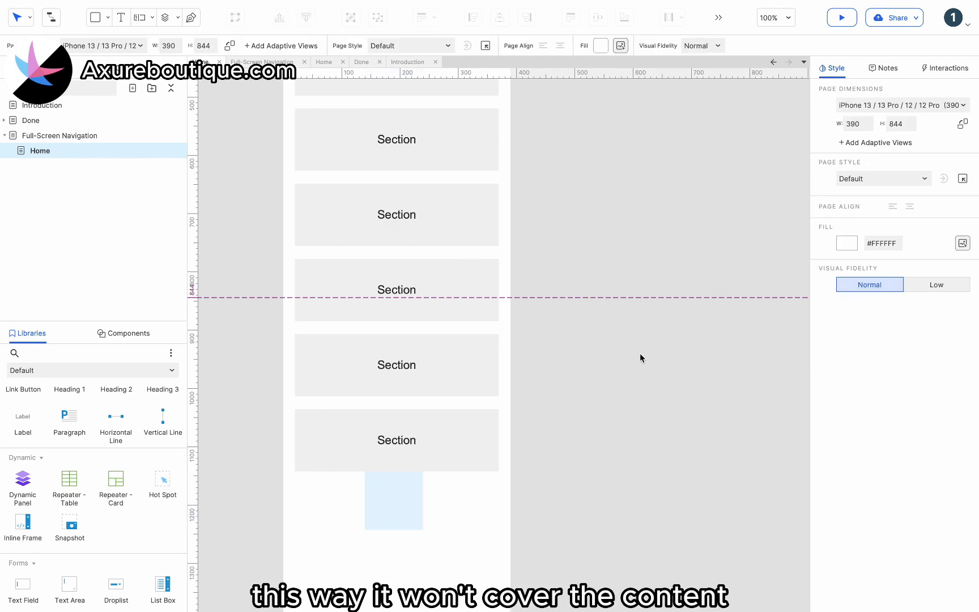
- Add a 390 × 844 dynamic panel beside the page at X 490, Y 0 and name it "Account"
scroll(640, 353, "up", 10)
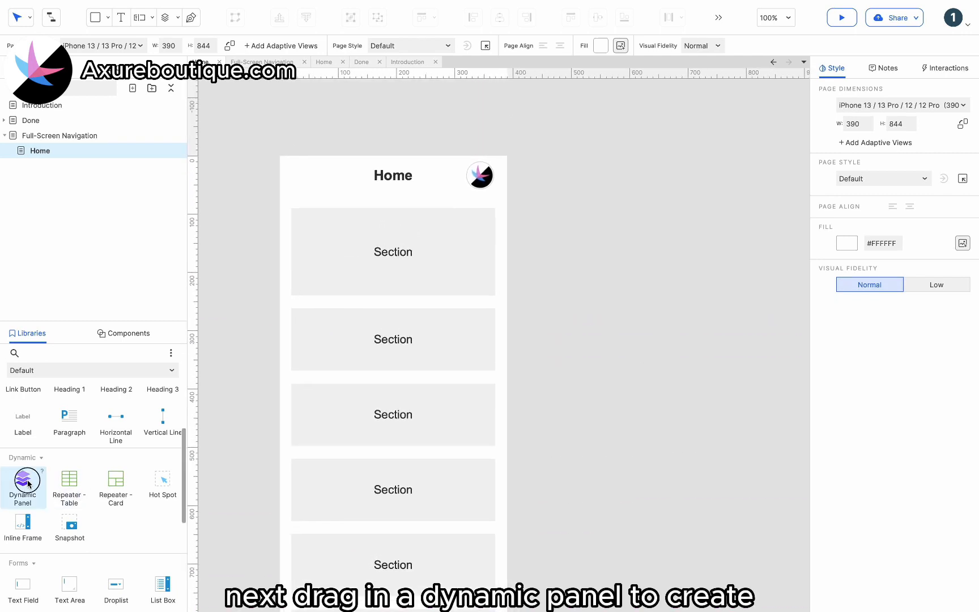
left_click_drag(27, 483, 282, 157)
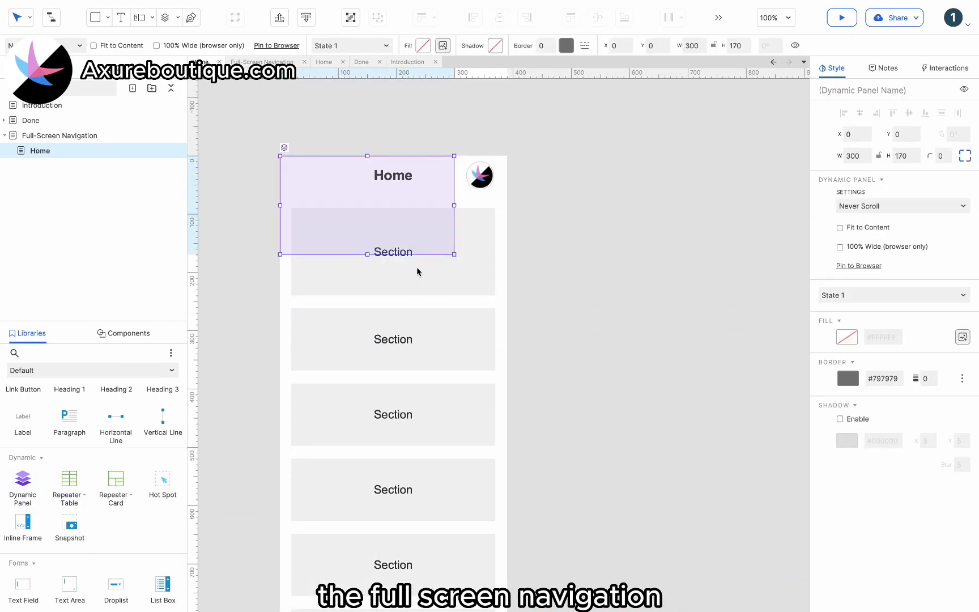
scroll(417, 272, "down", 2)
left_click_drag(459, 140, 509, 138)
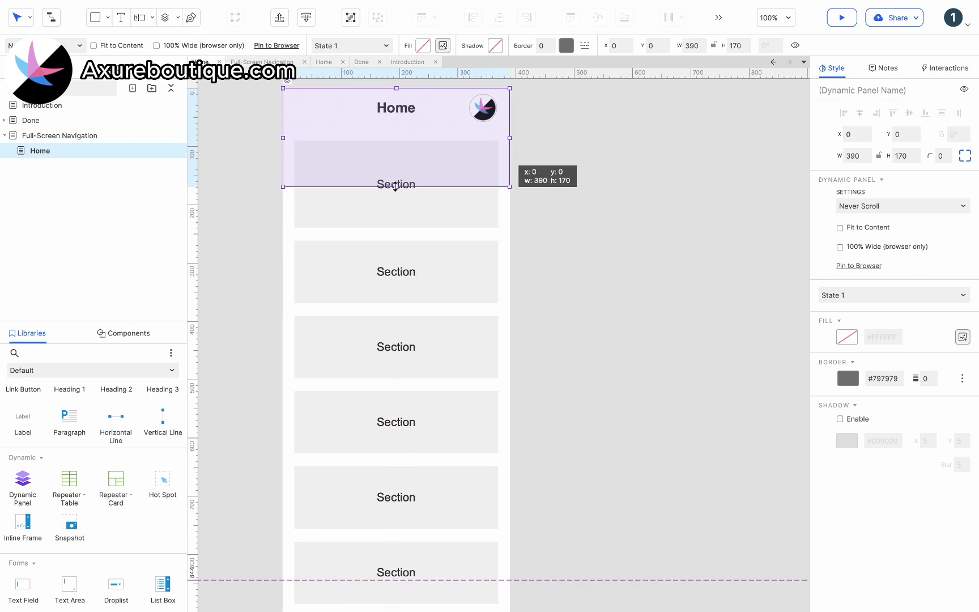
left_click_drag(395, 185, 387, 580)
left_click_drag(377, 359, 668, 309)
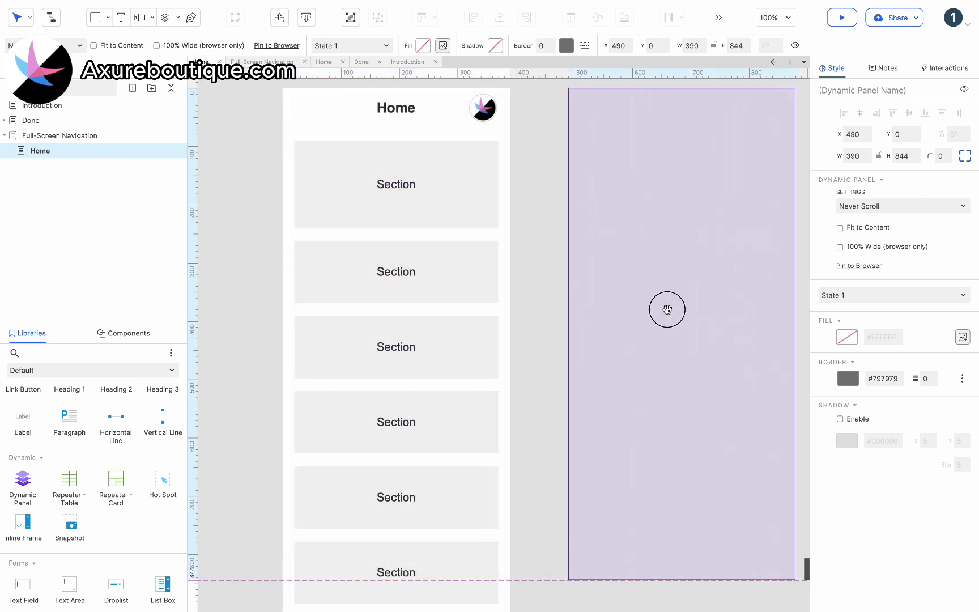
left_click(895, 85)
type("Ac")
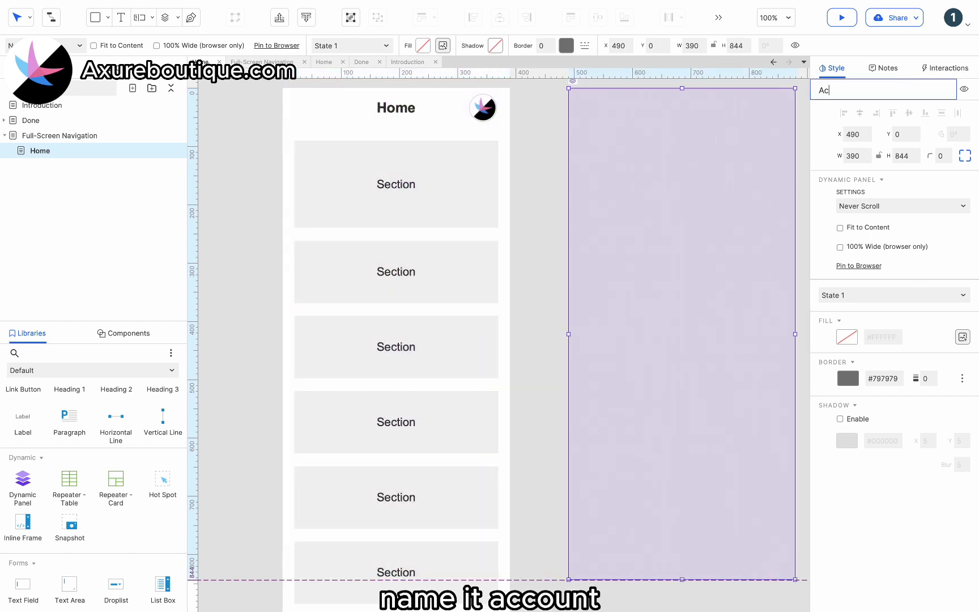
type("count")
- Inside the Account panel's State 1, add a Box 2 background at X 0, Y 34, sized 390 × 810
scroll(642, 270, "right", 3)
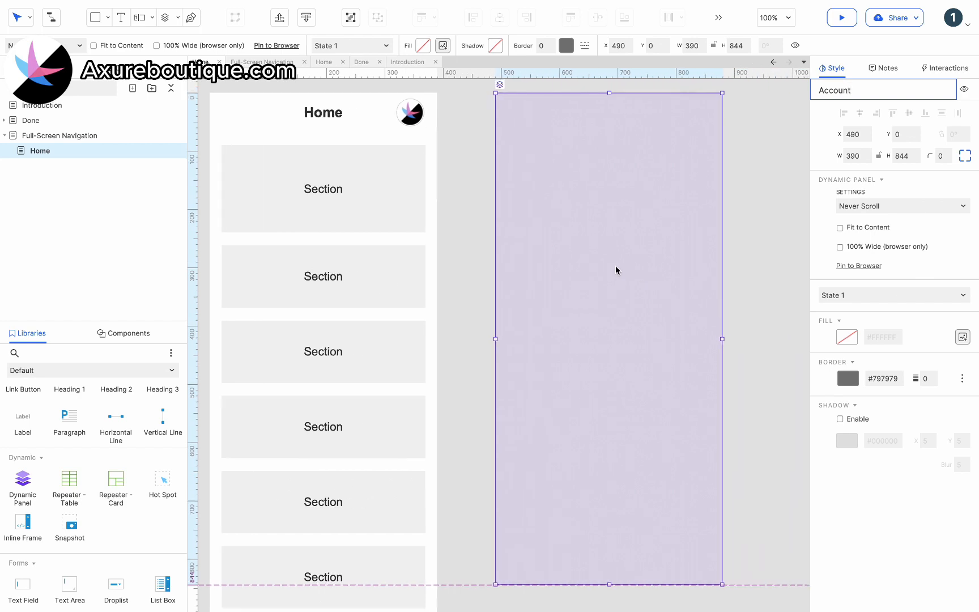
double_click(603, 262)
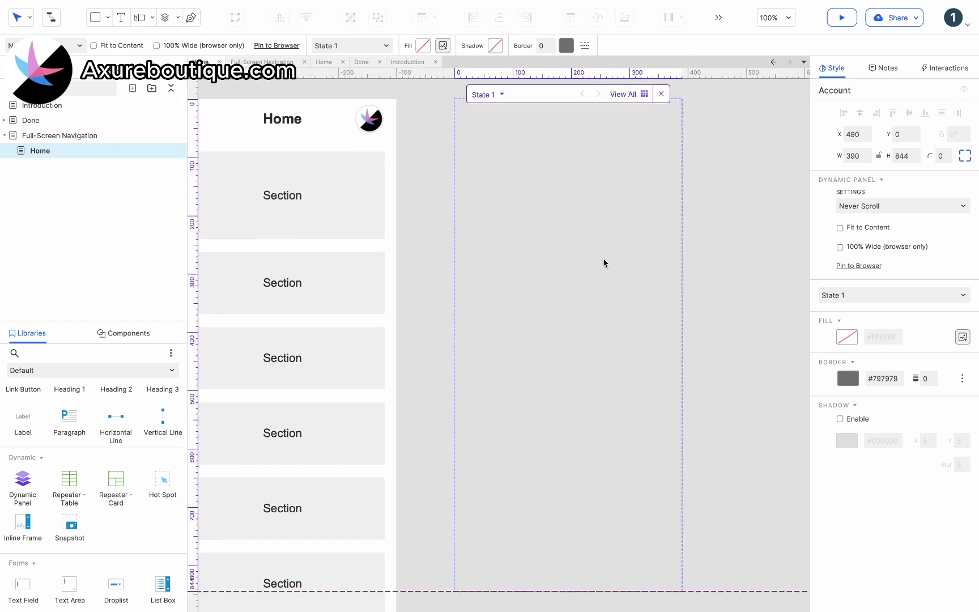
scroll(109, 397, "up", 3)
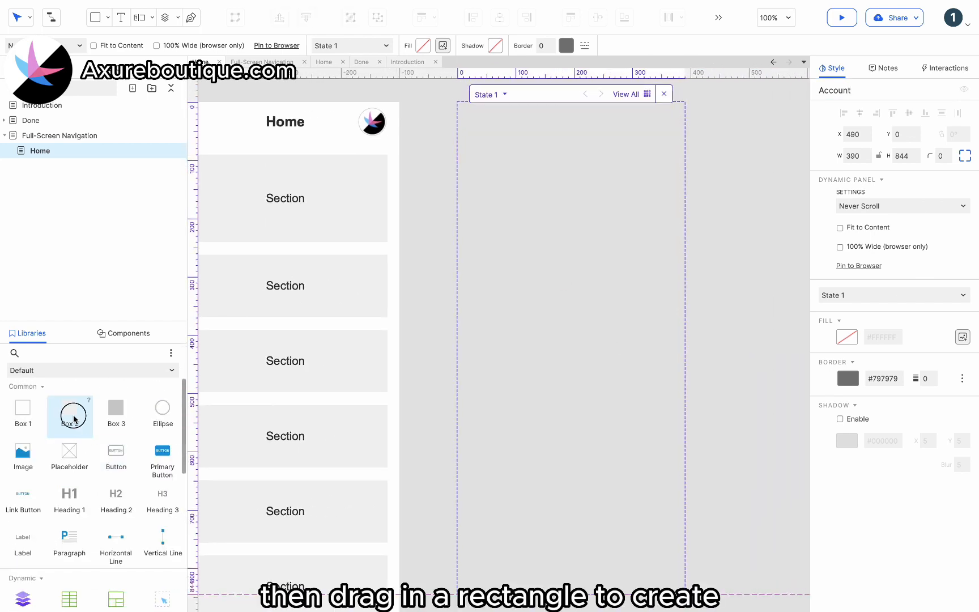
left_click_drag(74, 418, 502, 159)
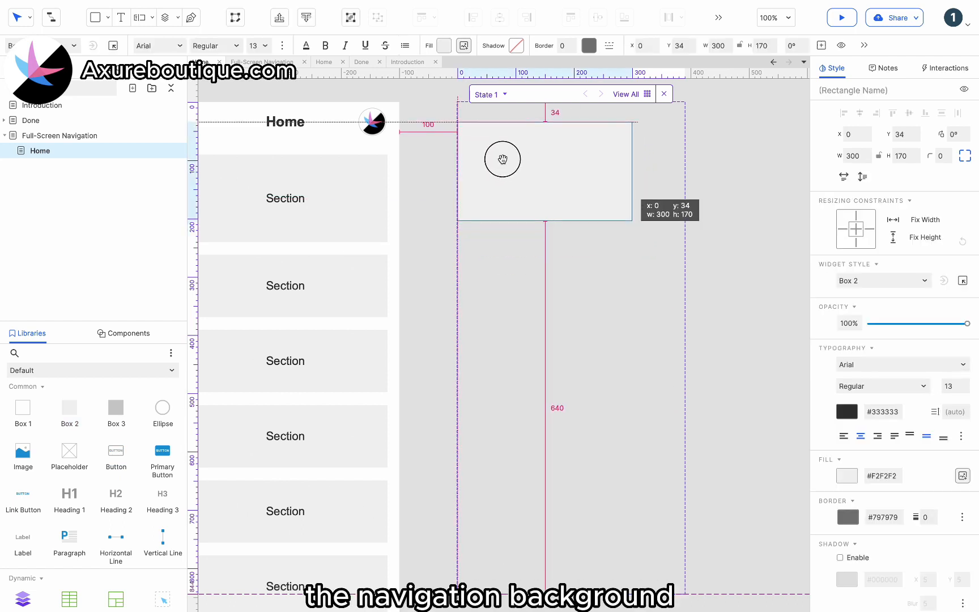
left_click_drag(632, 171, 682, 172)
left_click_drag(571, 221, 576, 592)
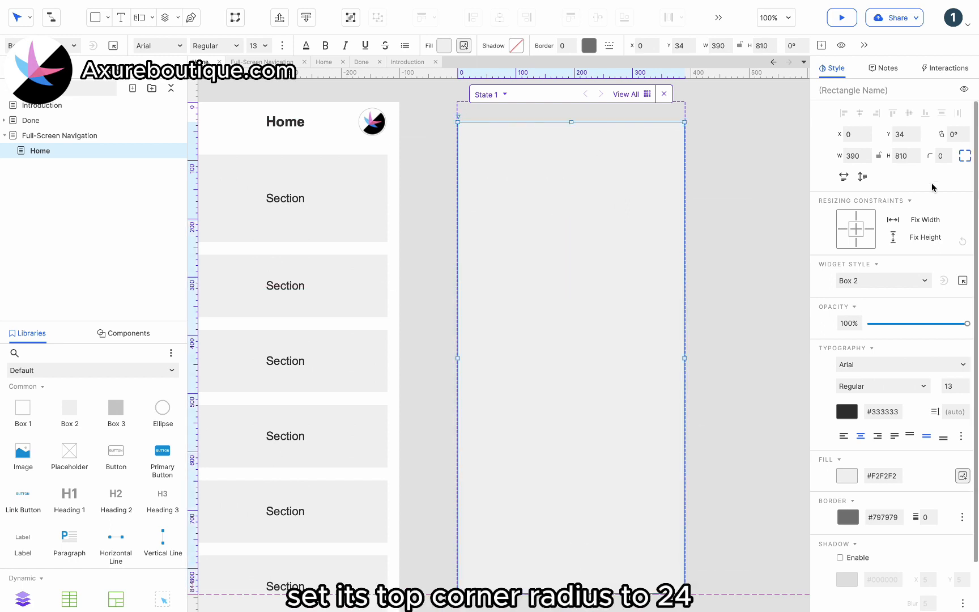
- Round only the two top corners of the panel background with a radius of 24
type("24")
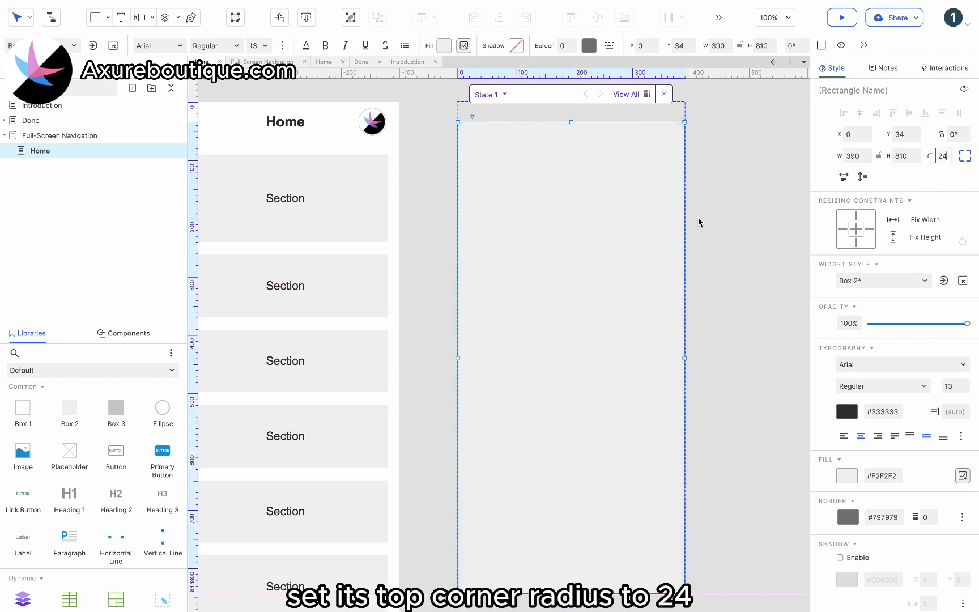
left_click(964, 164)
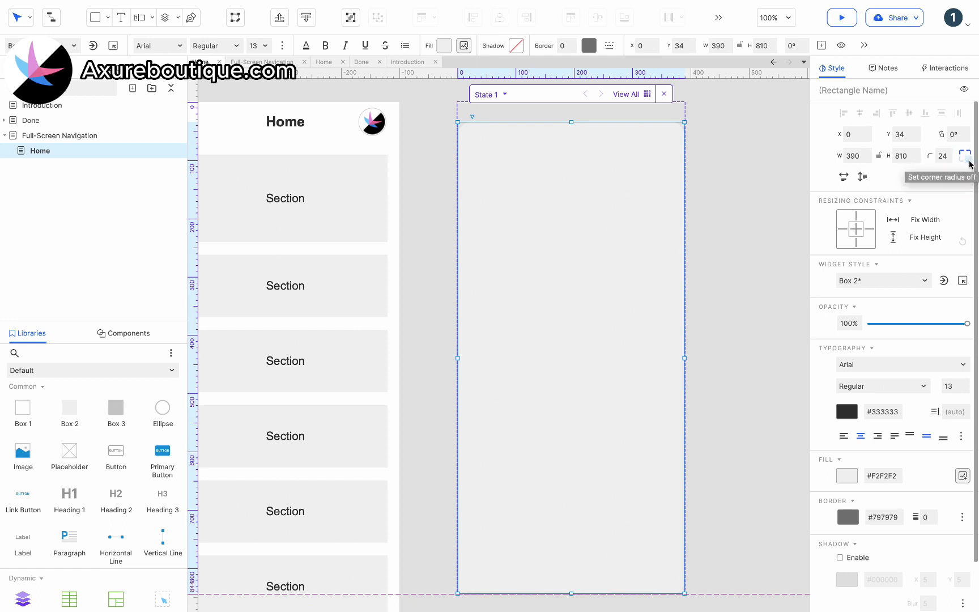
left_click(712, 213)
left_click(600, 202)
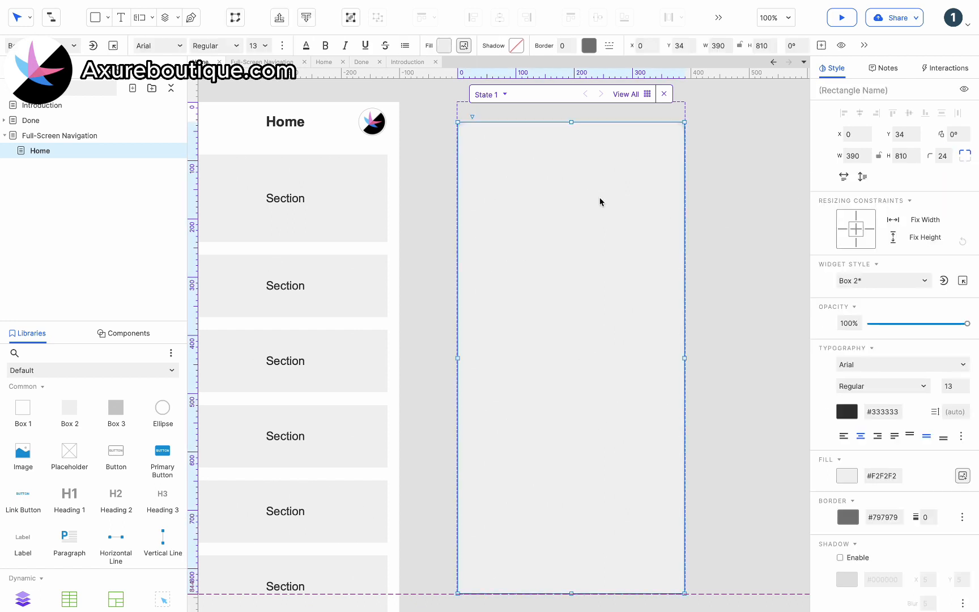
- Add a Heading 2 centered near the top of the panel background with the text "Account"
left_click_drag(119, 504, 537, 132)
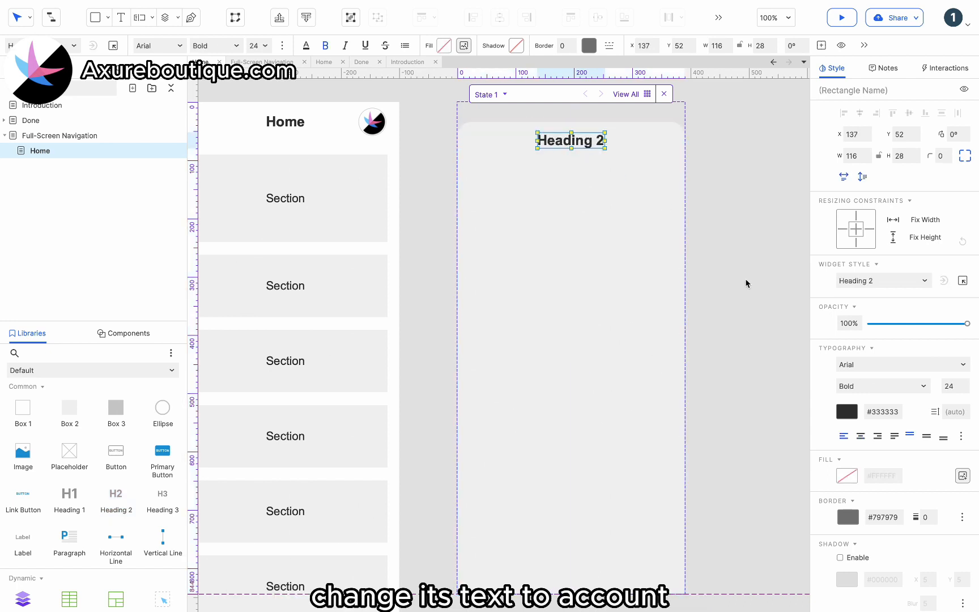
double_click(568, 140)
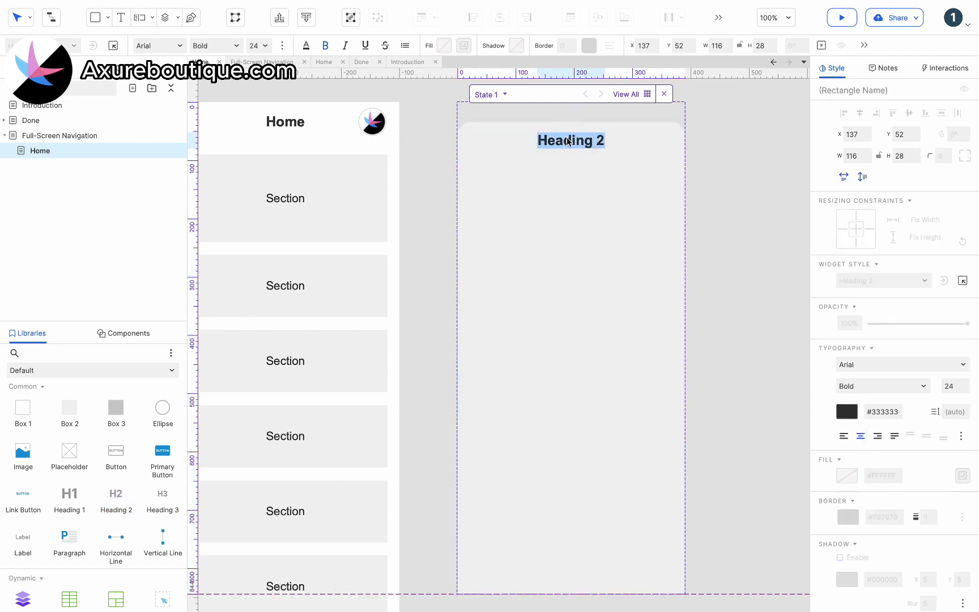
type("Accoun")
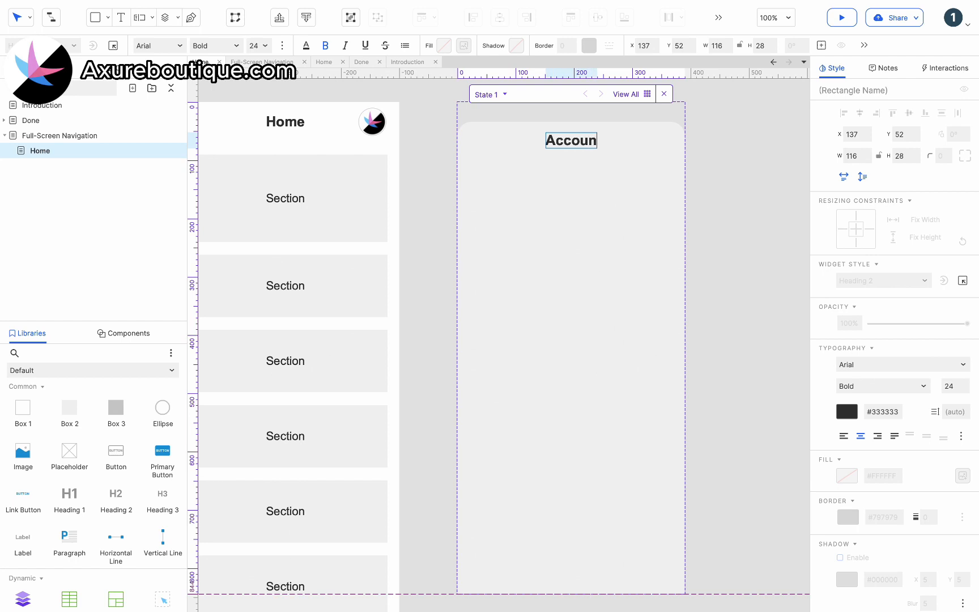
type("t")
left_click(579, 166)
- Add a Link Button beside the Account heading at X 299, Y 55, with font size 16 and right-aligned text
scroll(89, 499, "down", 2)
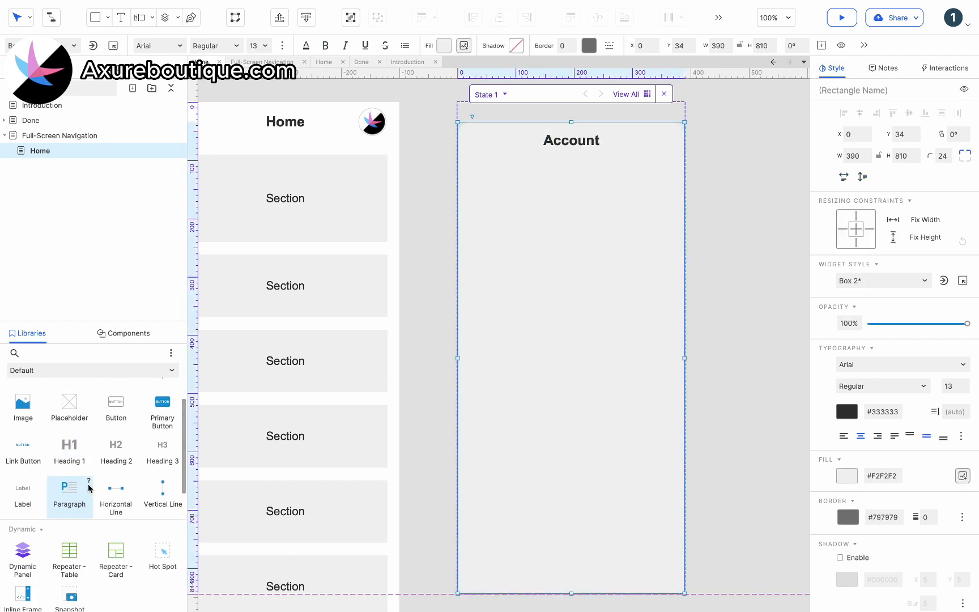
scroll(63, 471, "up", 1)
left_click_drag(37, 449, 642, 138)
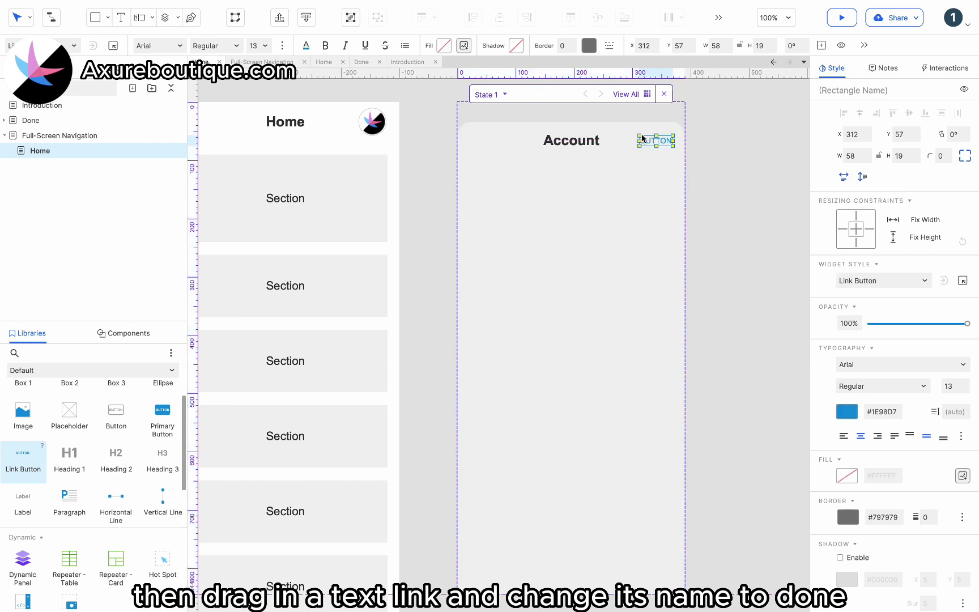
left_click(264, 45)
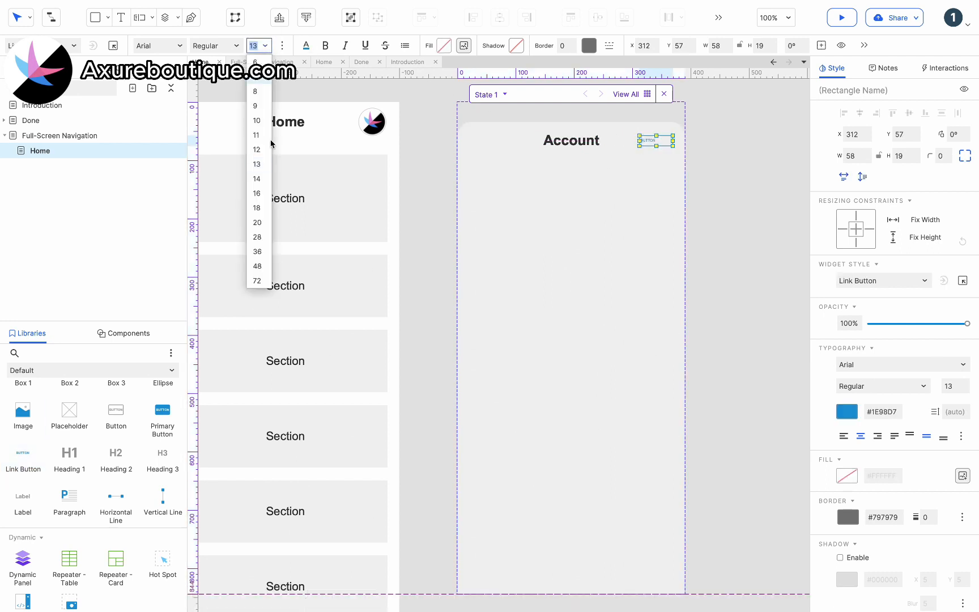
left_click(272, 199)
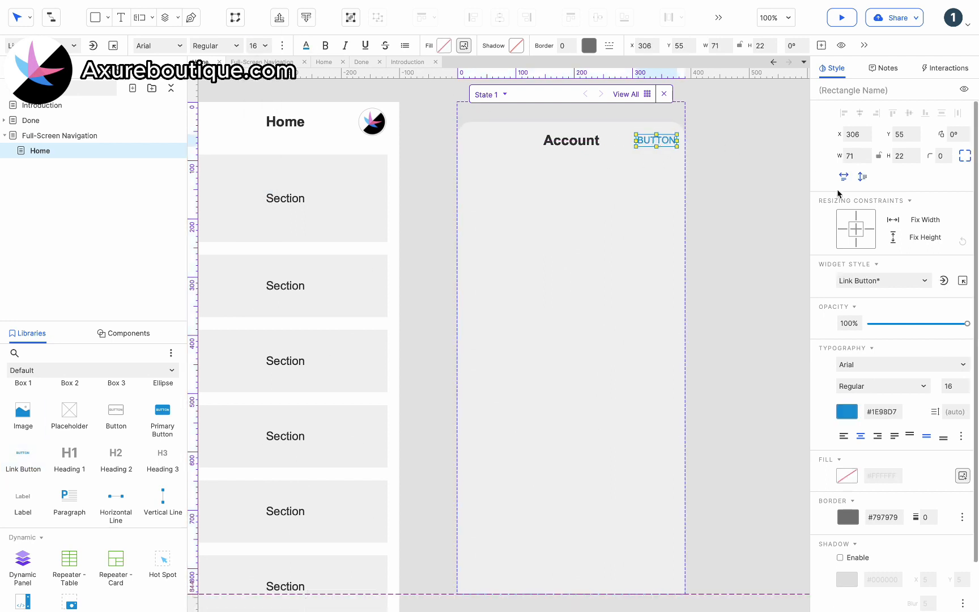
left_click(877, 436)
left_click_drag(646, 142, 641, 141)
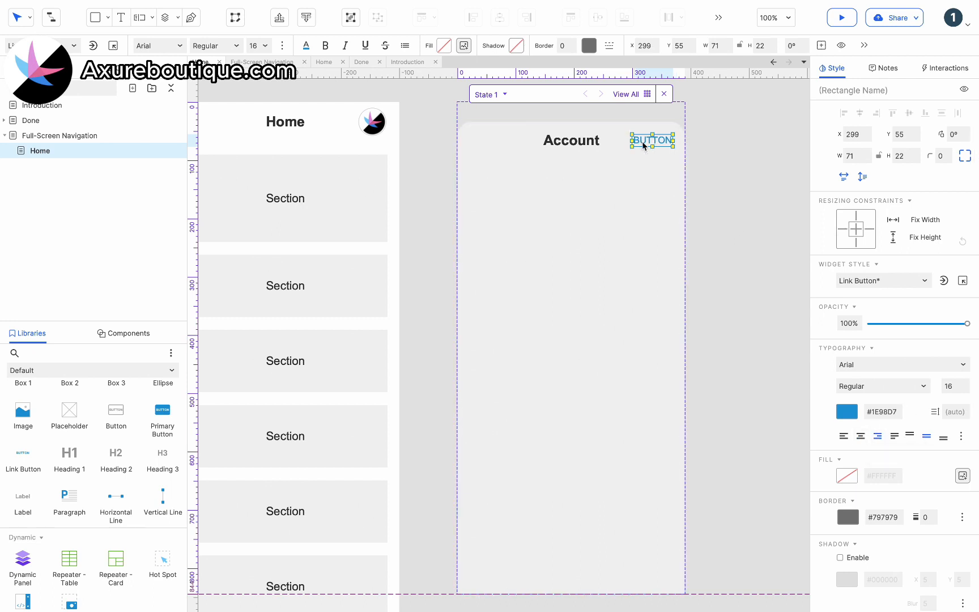
- Change the link button's text to "Done"
double_click(642, 143)
type("Done")
left_click(564, 328)
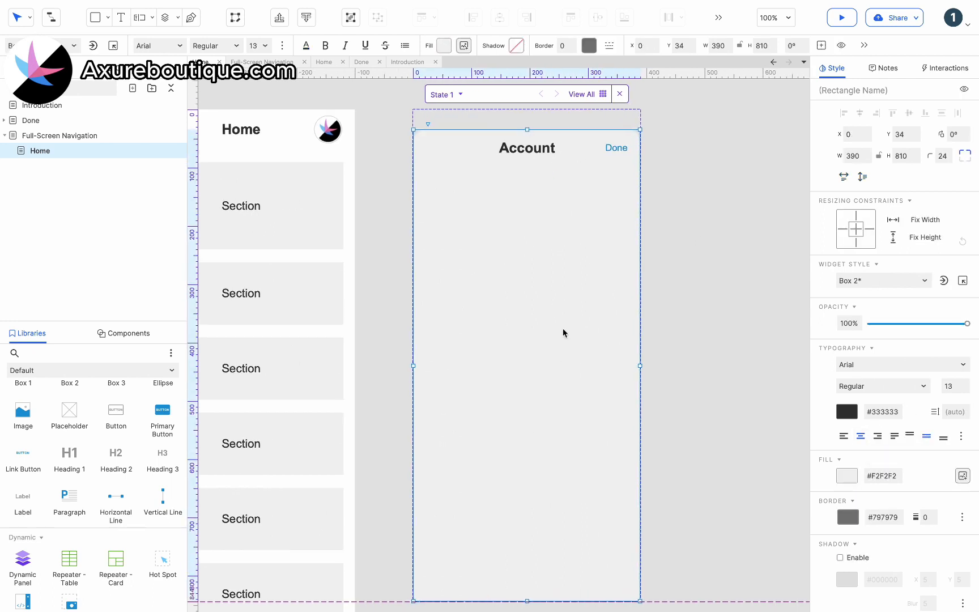
- Add a nested dynamic panel below the Account heading at X 19, Y 100, sized 352 × 720
scroll(69, 430, "up", 2)
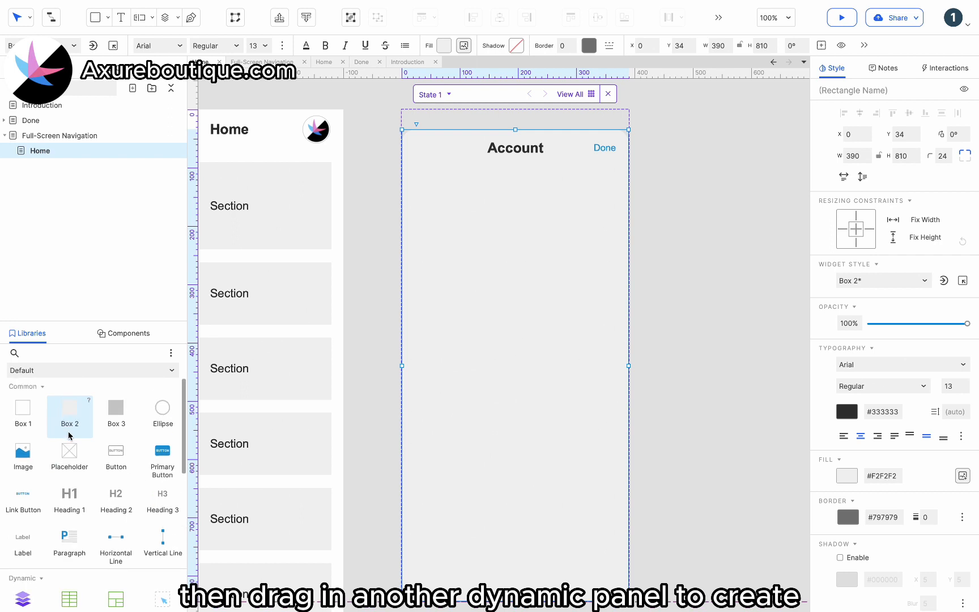
left_click_drag(24, 600, 412, 168)
left_click_drag(587, 217, 622, 216)
left_click_drag(413, 217, 412, 214)
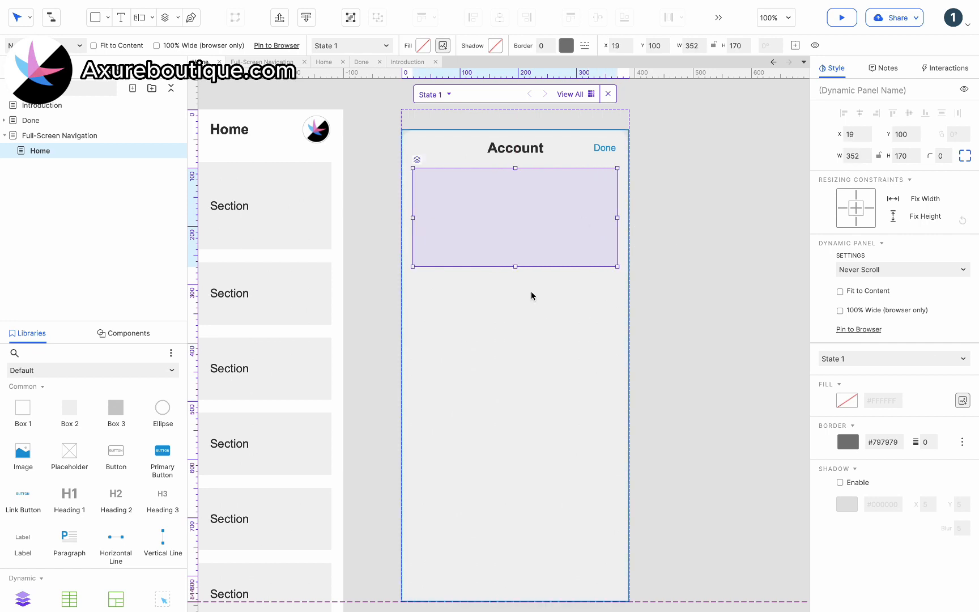
left_click_drag(516, 265, 524, 585)
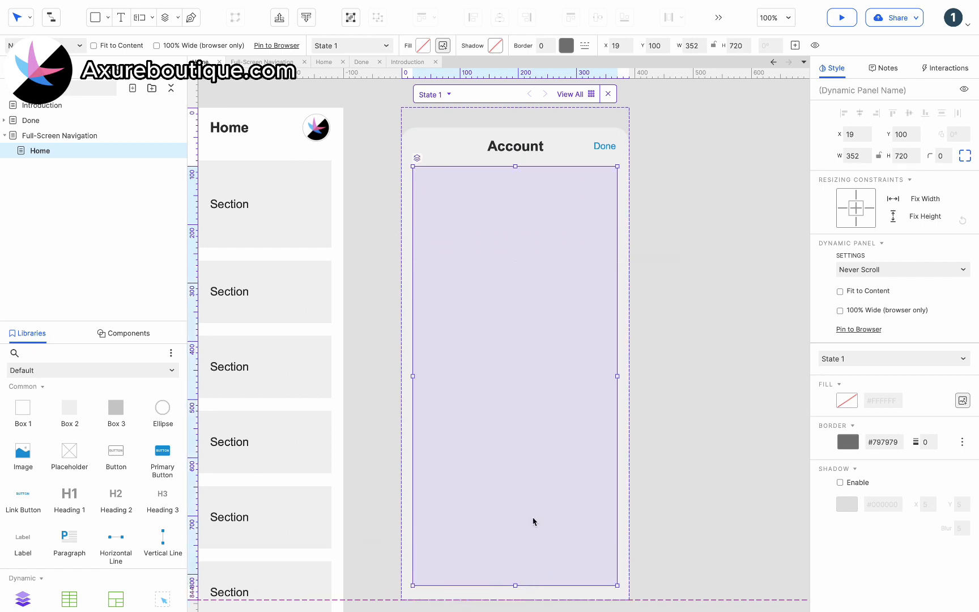
- Set the nested dynamic panel's scrollbars to Scroll Vertical
right_click(569, 349)
mouse_move(782, 413)
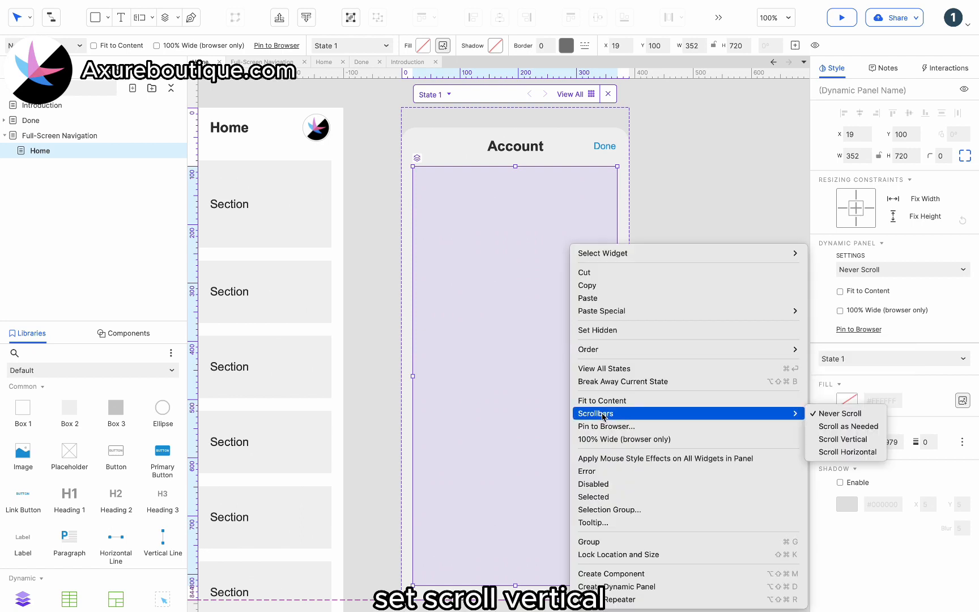
left_click(844, 439)
- Inside the nested panel, add a Box 1 at X 0, Y 20, sized 352 × 120, with corner radius 8
double_click(554, 295)
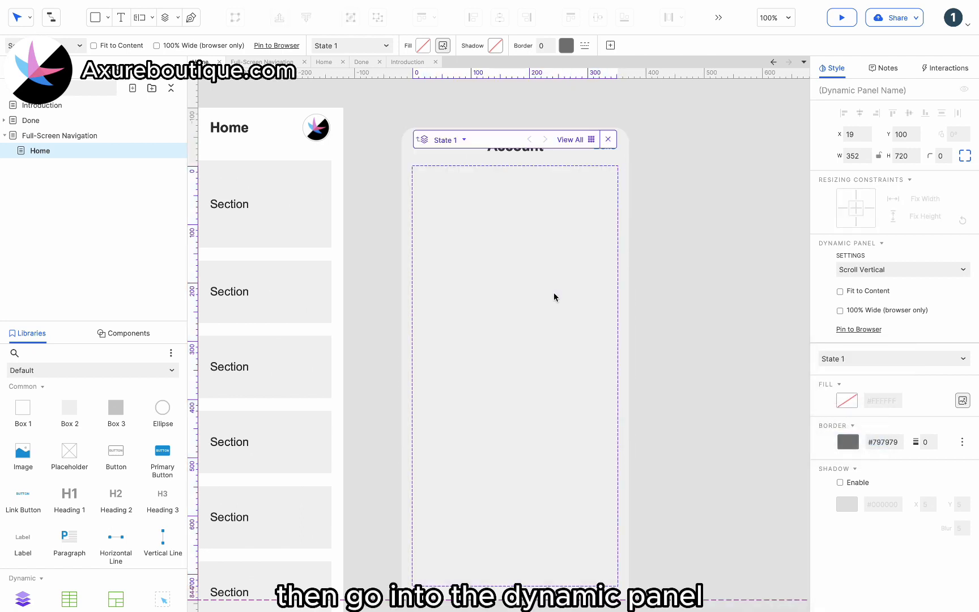
left_click_drag(23, 409, 413, 179)
left_click_drag(587, 278, 616, 250)
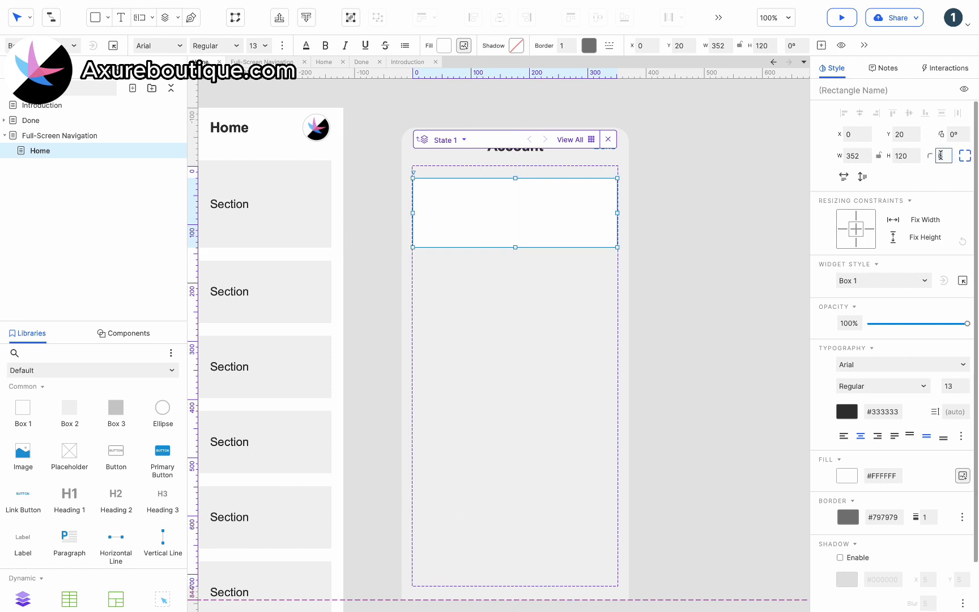
type("8")
- Copy the white box directly below itself and label the upper box "Section"
left_click_drag(498, 211, 496, 286)
double_click(520, 216)
type("Section")
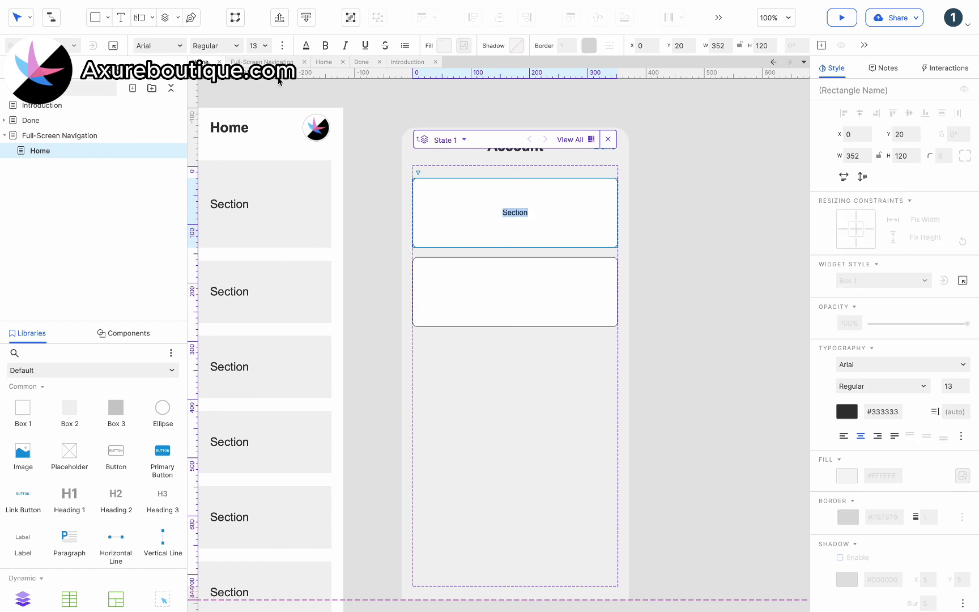
- Set the upper box's "Section" text size to 20 and delete the unlabelled box below it
left_click(265, 45)
left_click(256, 207)
left_click(509, 300)
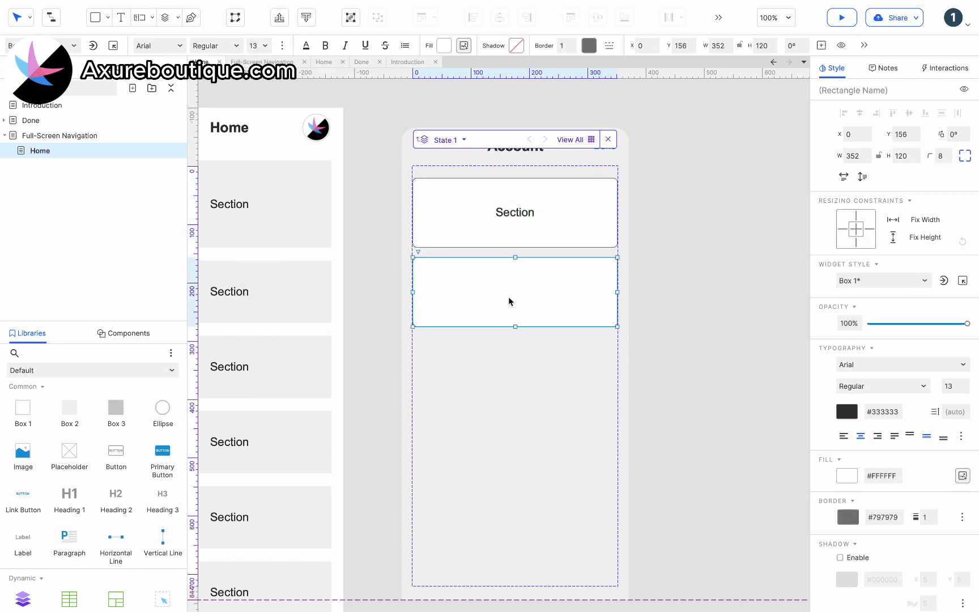
key("Delete")
- Set the Section box's border to 0 and duplicate it into a vertical stack of eight boxes with 16 px gaps
left_click(501, 209)
key("super+d")
left_click_drag(500, 209, 492, 277)
left_click(537, 229, "shift")
key("super+d")
left_click_drag(497, 236, 490, 386)
key("super+d")
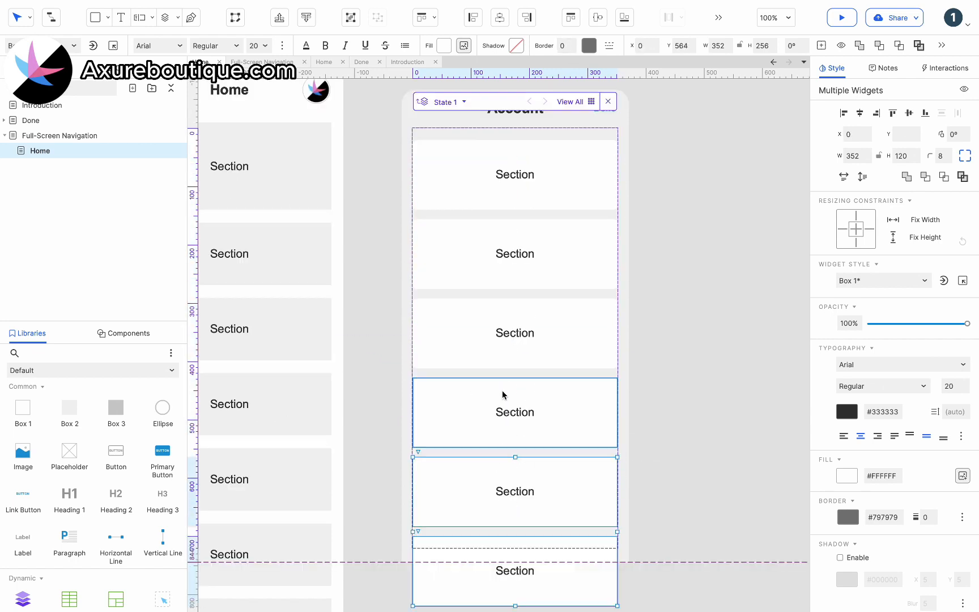
key("super+d")
- Add a 100 × 100 Hot Spot directly below the last Section box at X 126, Y 1093, and leave the nested panel
scroll(606, 412, "down", 5)
scroll(82, 473, "down", 2)
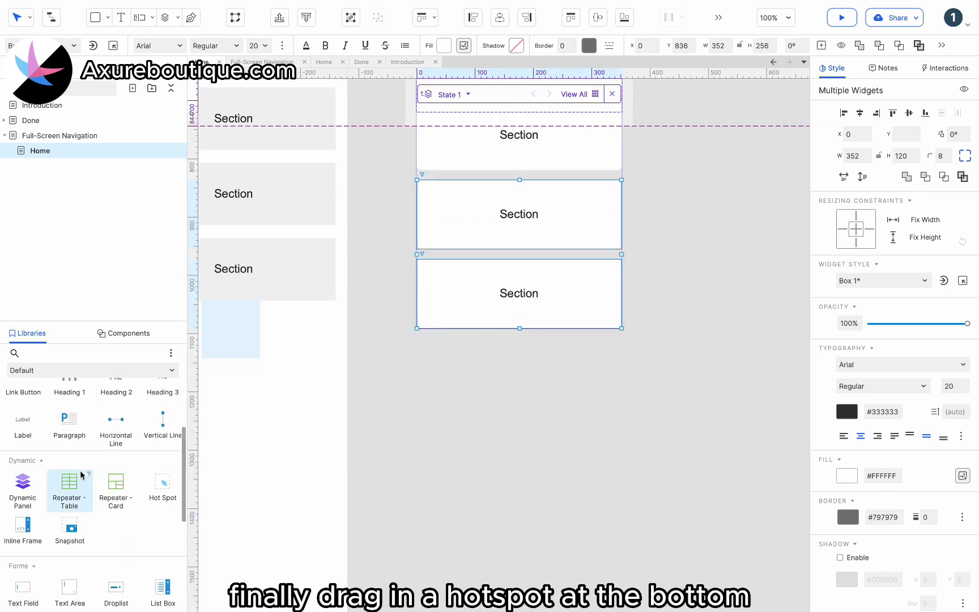
scroll(83, 473, "down", 4)
scroll(82, 473, "up", 5)
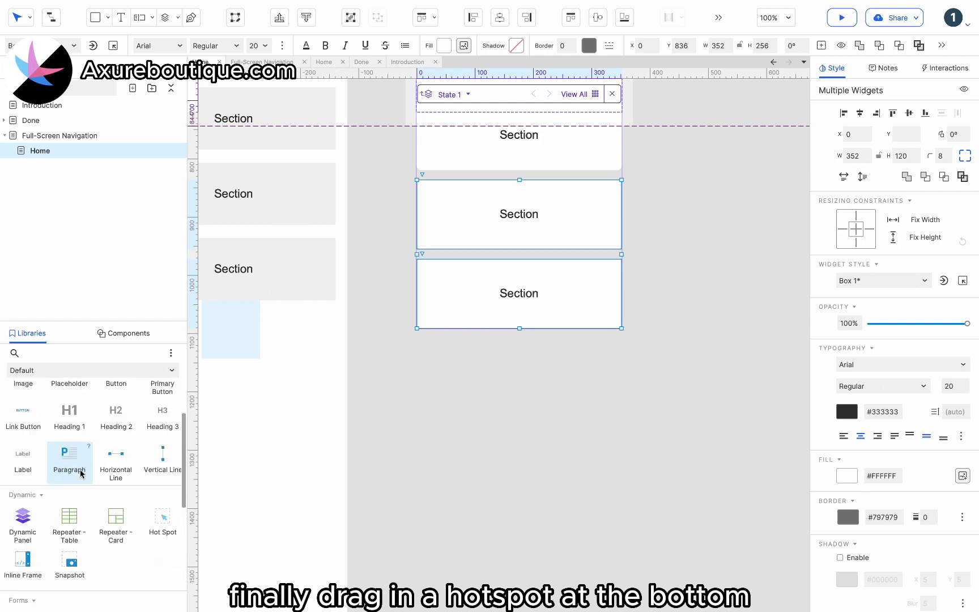
scroll(79, 468, "up", 3)
scroll(79, 467, "down", 6)
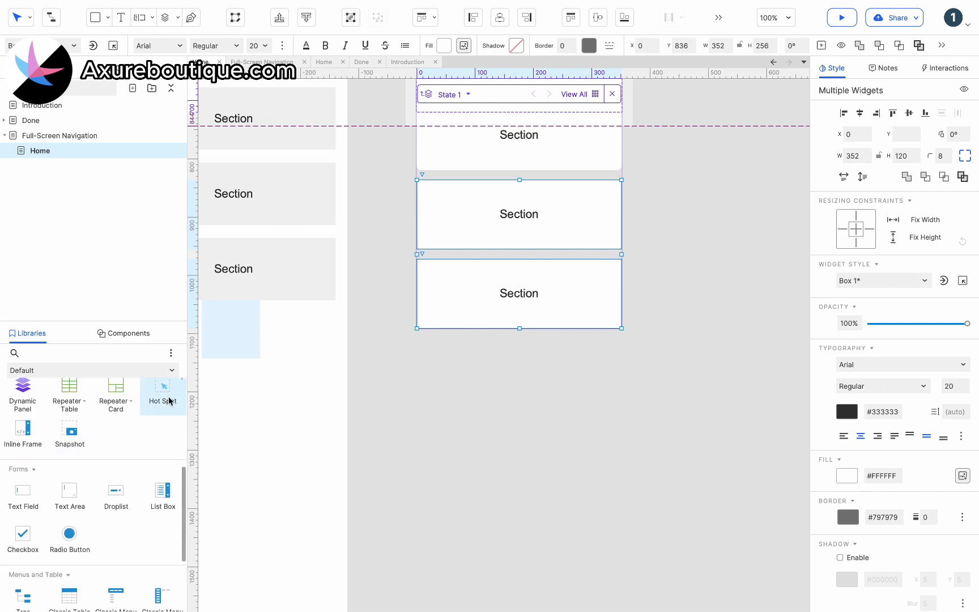
left_click_drag(169, 401, 492, 333)
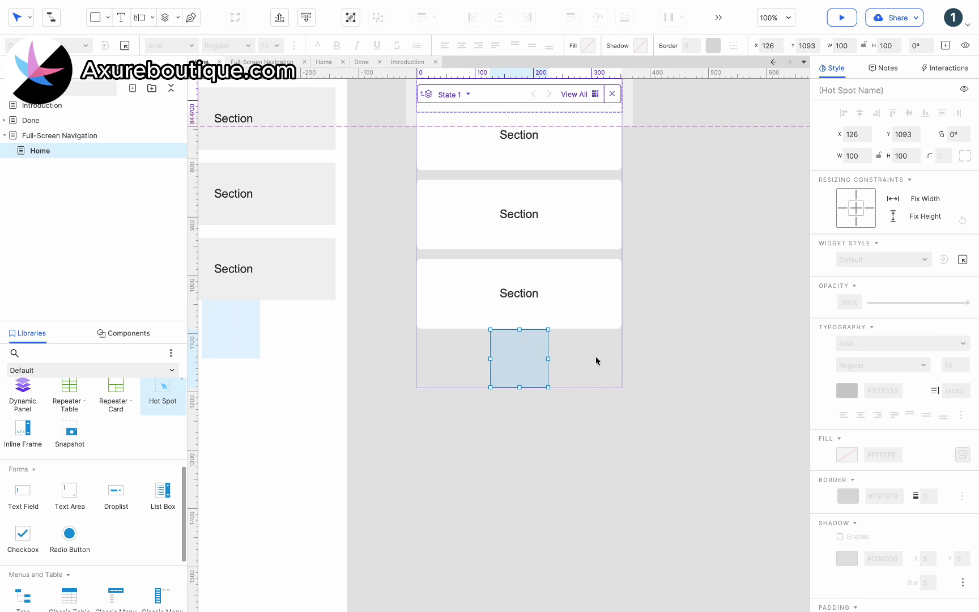
double_click(707, 298)
- Give the Done link a Click or Tap interaction that hides the Account panel with a slide down animation of 200 ms
scroll(707, 298, "up", 4)
scroll(660, 237, "up", 3)
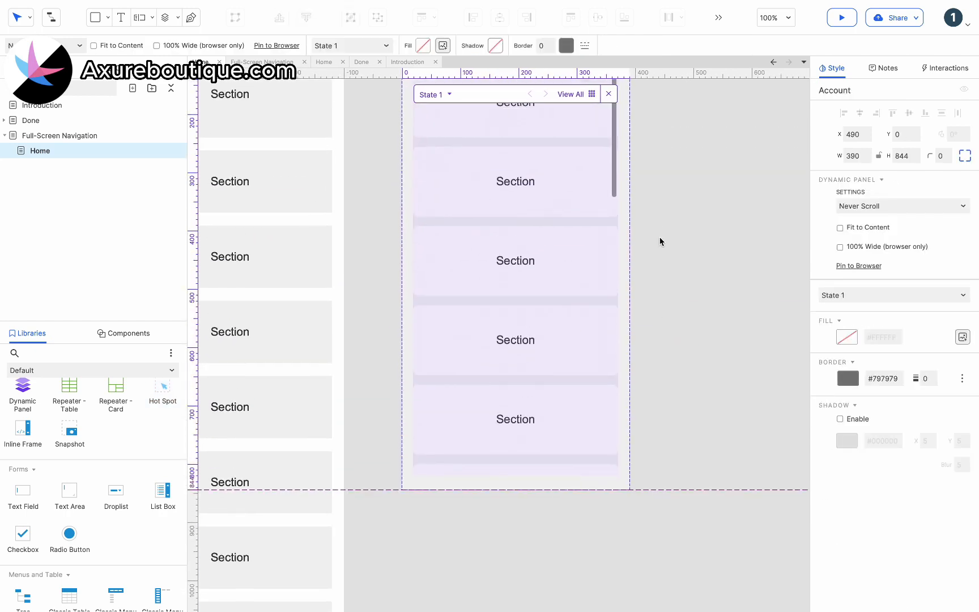
scroll(659, 242, "up", 3)
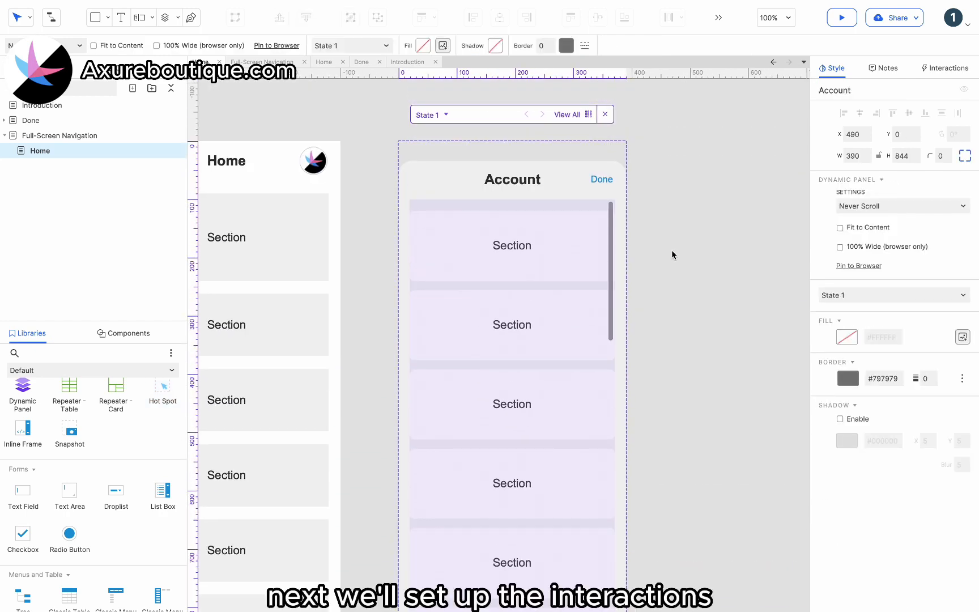
left_click(671, 253)
left_click(603, 182)
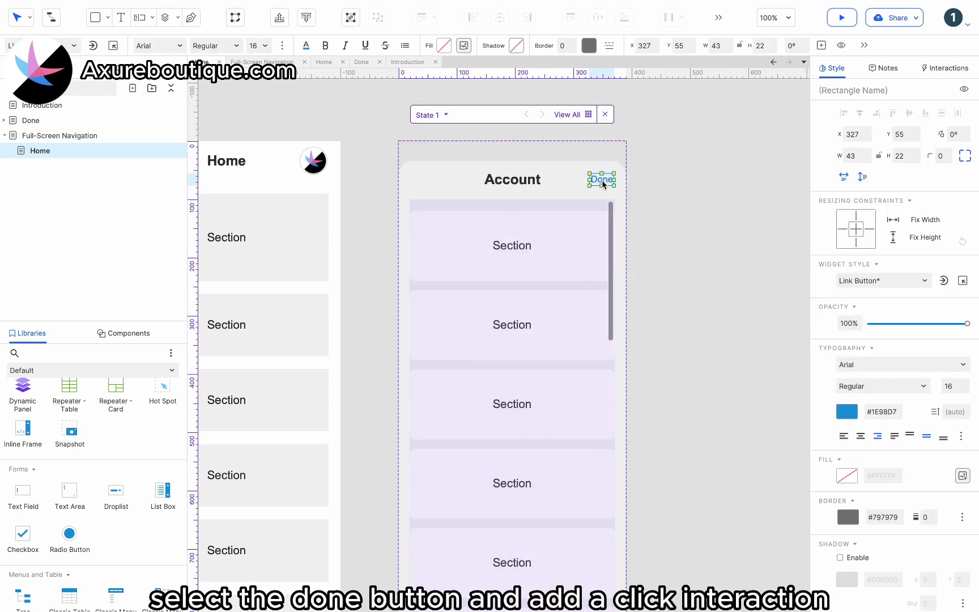
left_click(945, 68)
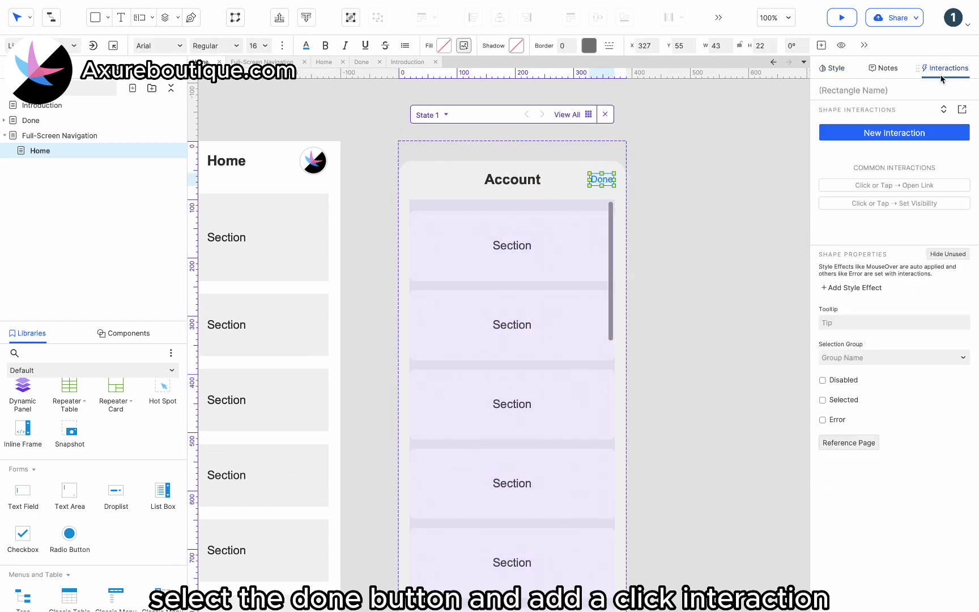
left_click(865, 136)
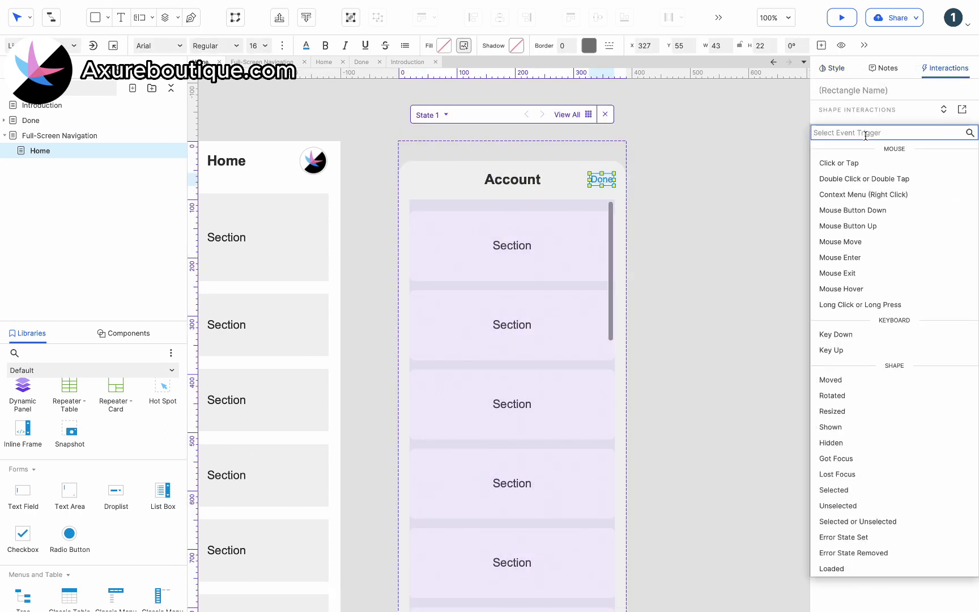
left_click(852, 162)
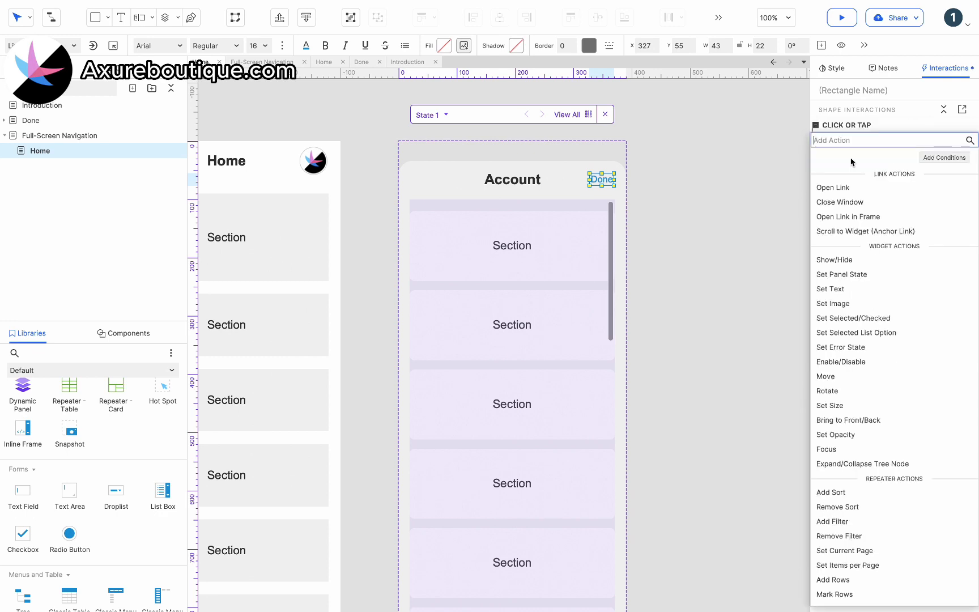
left_click(844, 260)
left_click(866, 217)
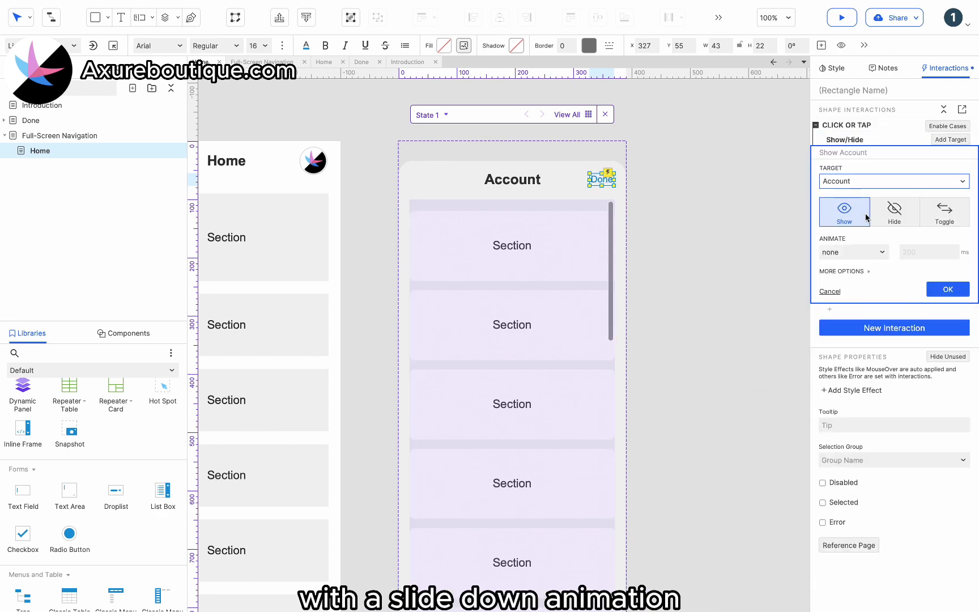
left_click(895, 211)
left_click(853, 252)
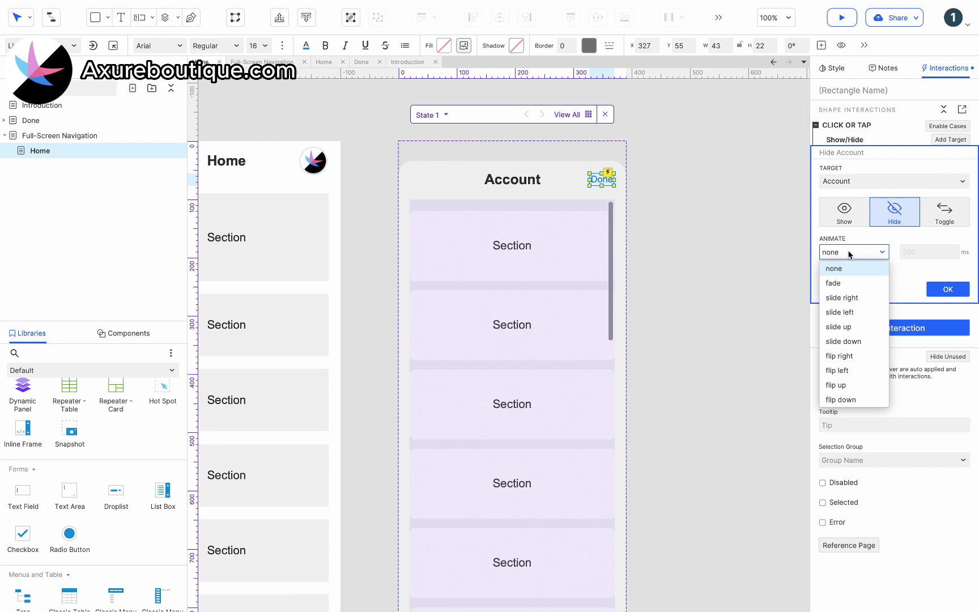
left_click(841, 340)
left_click(943, 312)
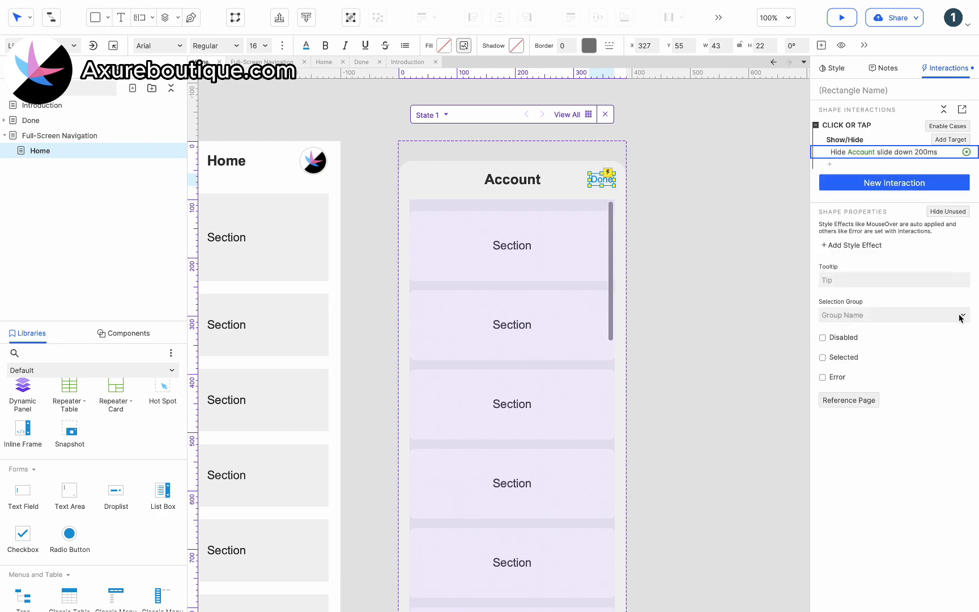
- Give the avatar beside the Home heading a Click or Tap interaction that shows the Account panel with a slide up animation of 200 ms
left_click(316, 164)
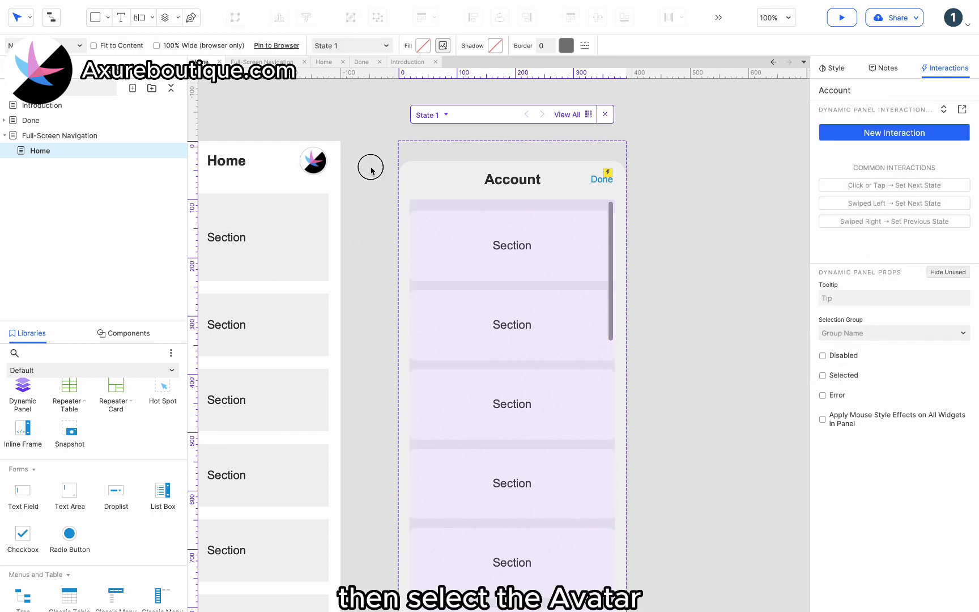
left_click(372, 170)
left_click(314, 161)
left_click(862, 133)
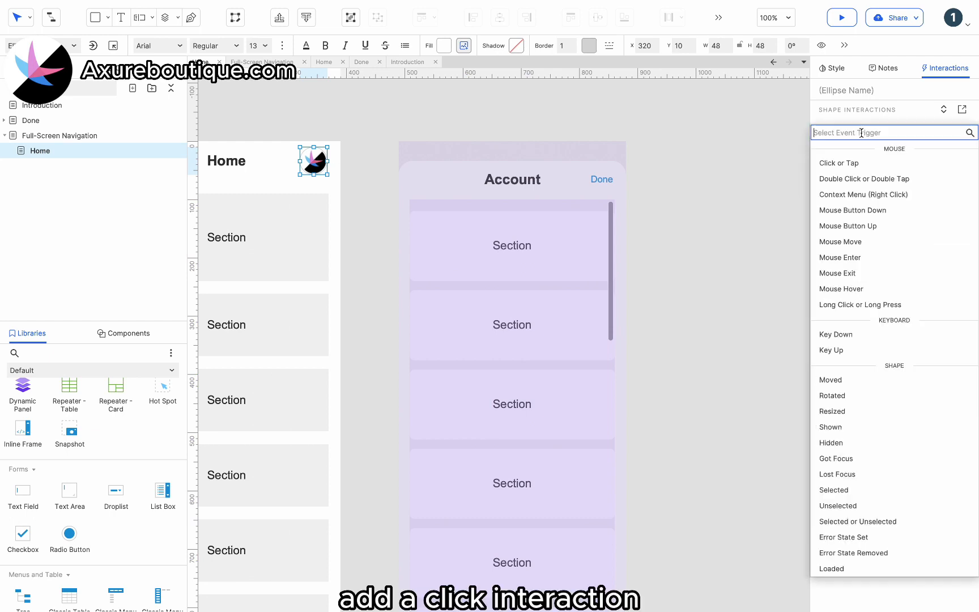
left_click(852, 163)
left_click(848, 258)
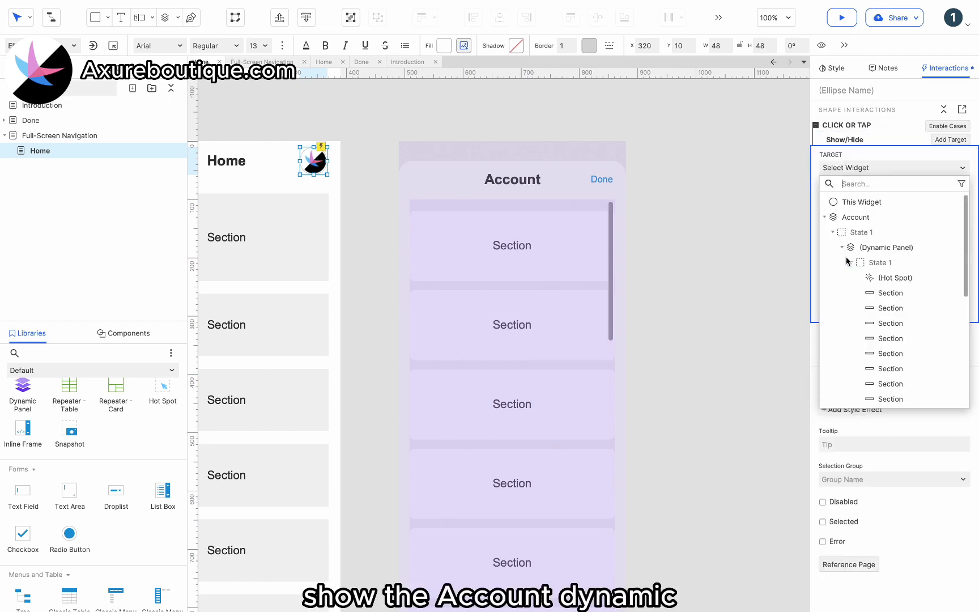
left_click(858, 218)
left_click(859, 253)
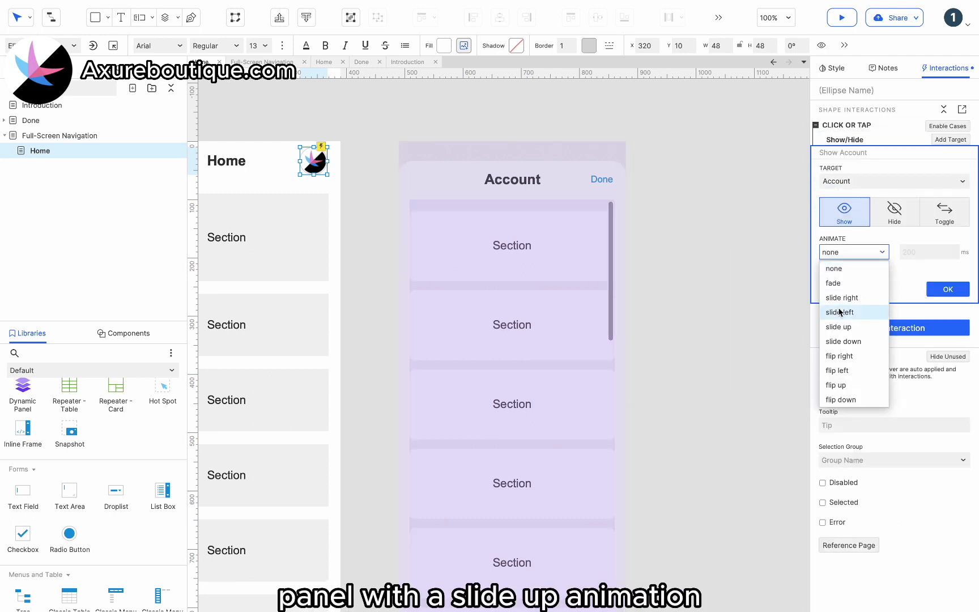
left_click(842, 326)
left_click(956, 315)
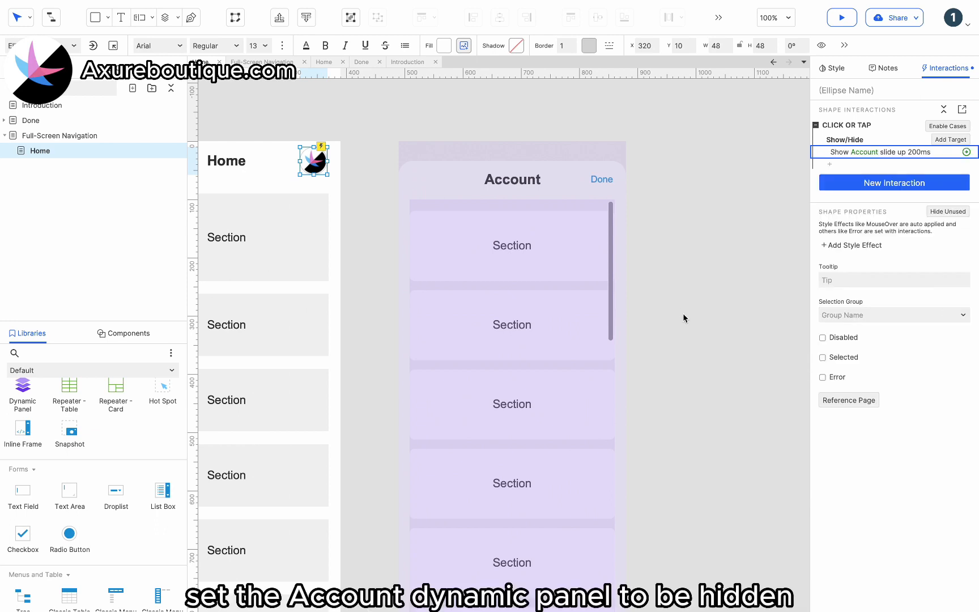
- Set the Account dynamic panel to hidden
left_click(661, 312)
left_click(564, 324)
right_click(538, 328)
left_click(567, 330)
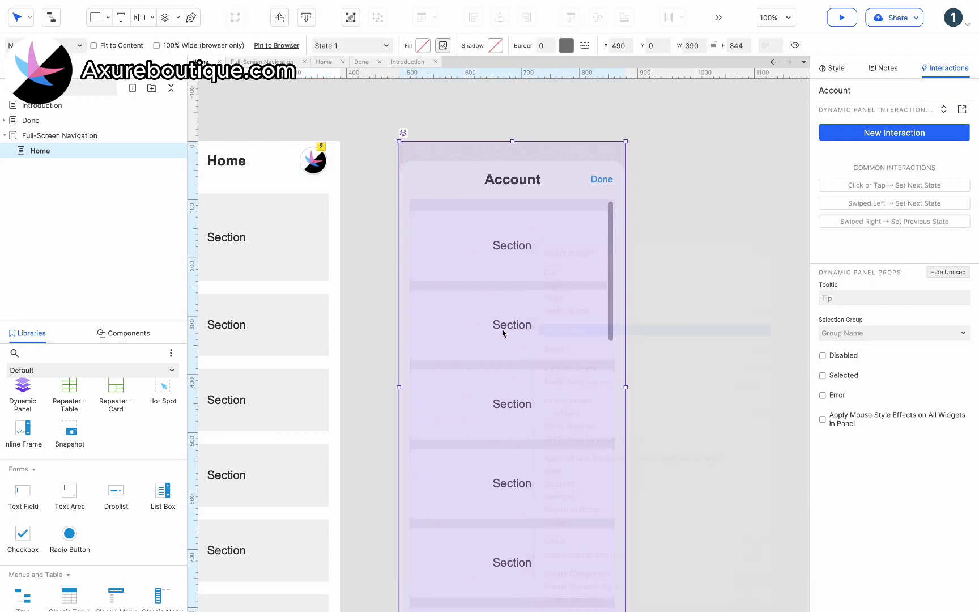
- Pin the Account panel to the browser window with horizontal pin Center and vertical pin Bottom
right_click(502, 333)
left_click(520, 424)
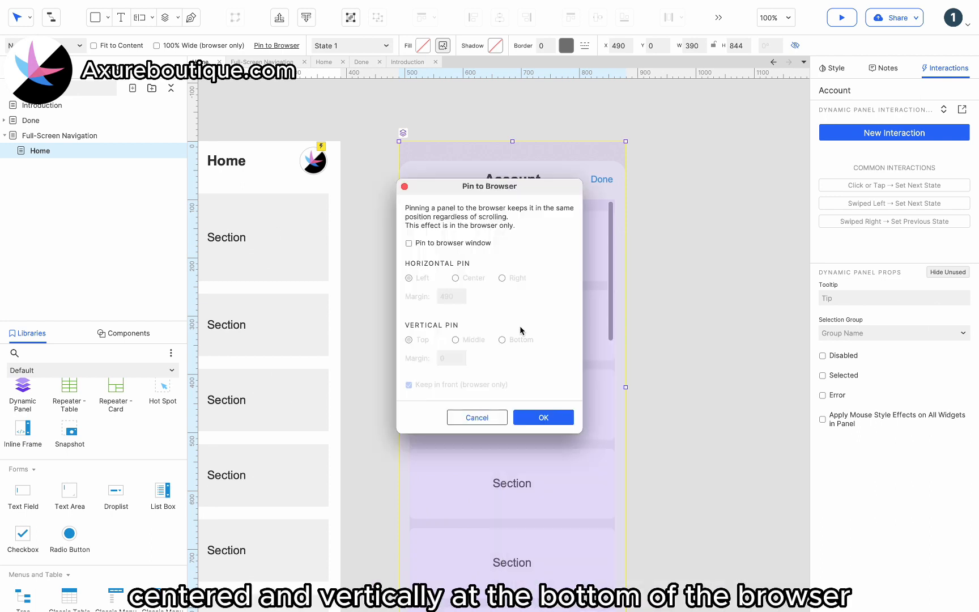
left_click(454, 244)
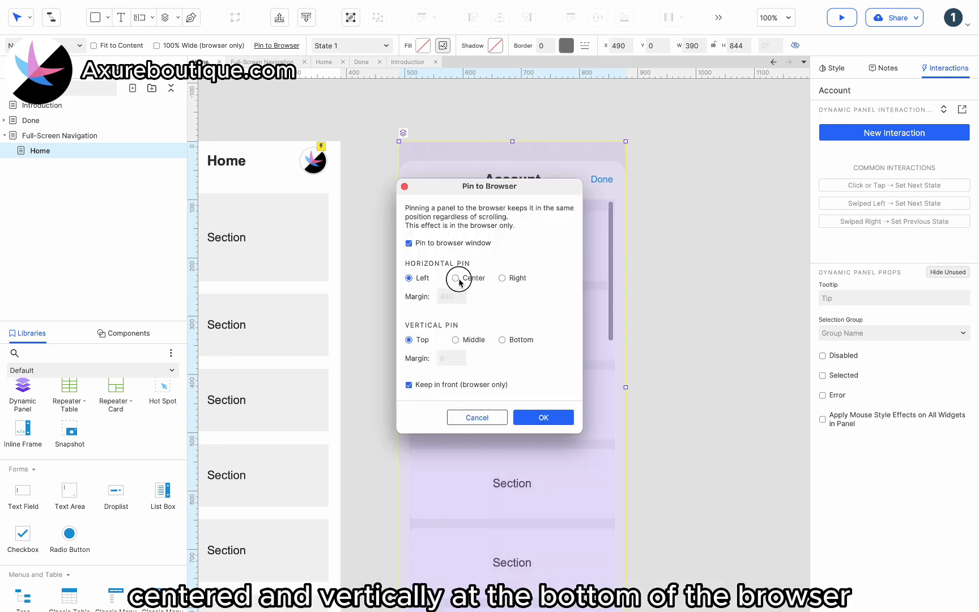
left_click(502, 340)
left_click(543, 418)
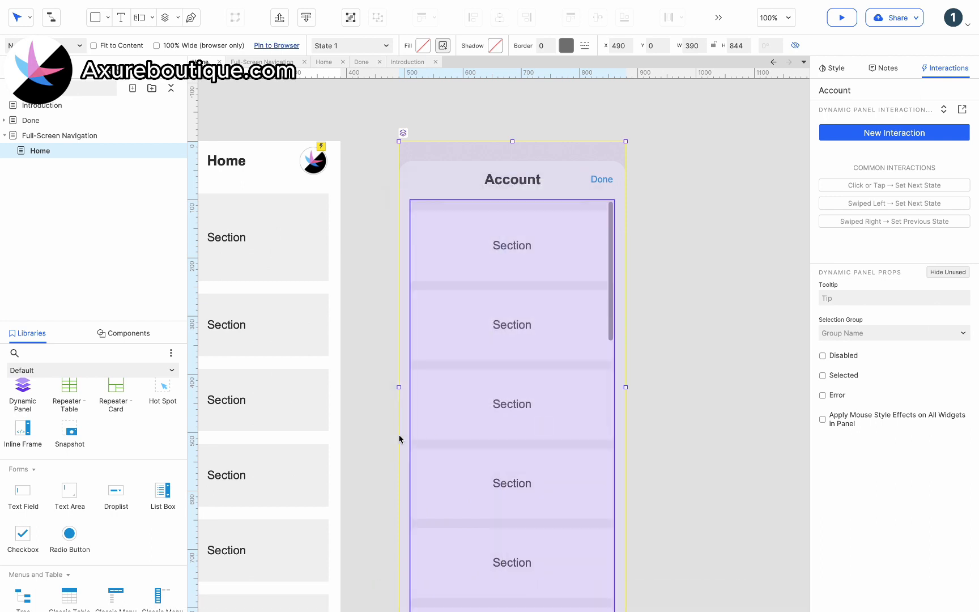
left_click(371, 422)
- Convert the Home navigation bar's background, heading and avatar into one dynamic panel
scroll(372, 422, "down", 3)
scroll(371, 422, "left", 3)
scroll(391, 429, "down", 3)
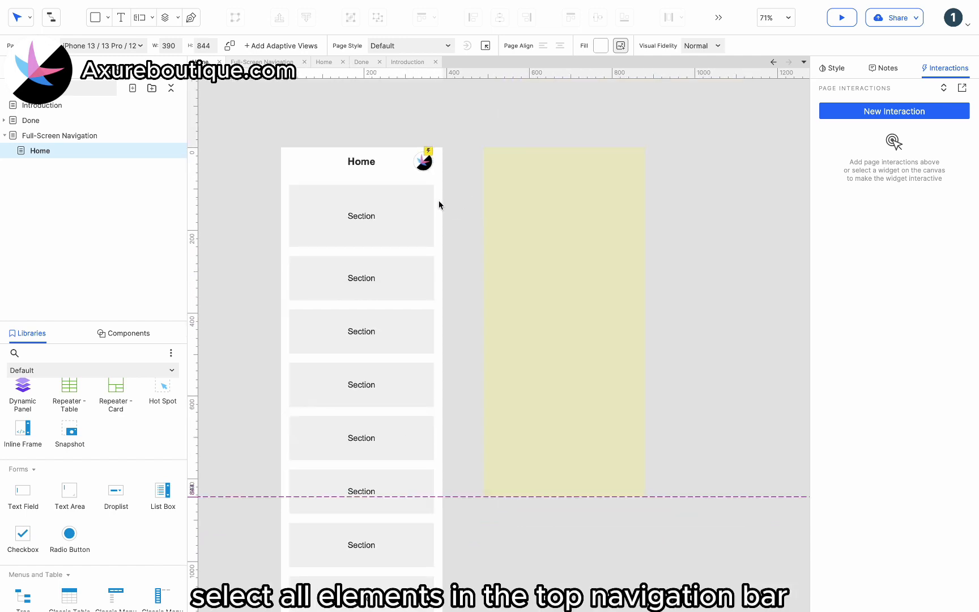
scroll(439, 203, "up", 3)
left_click(422, 152)
left_click(397, 152, "shift")
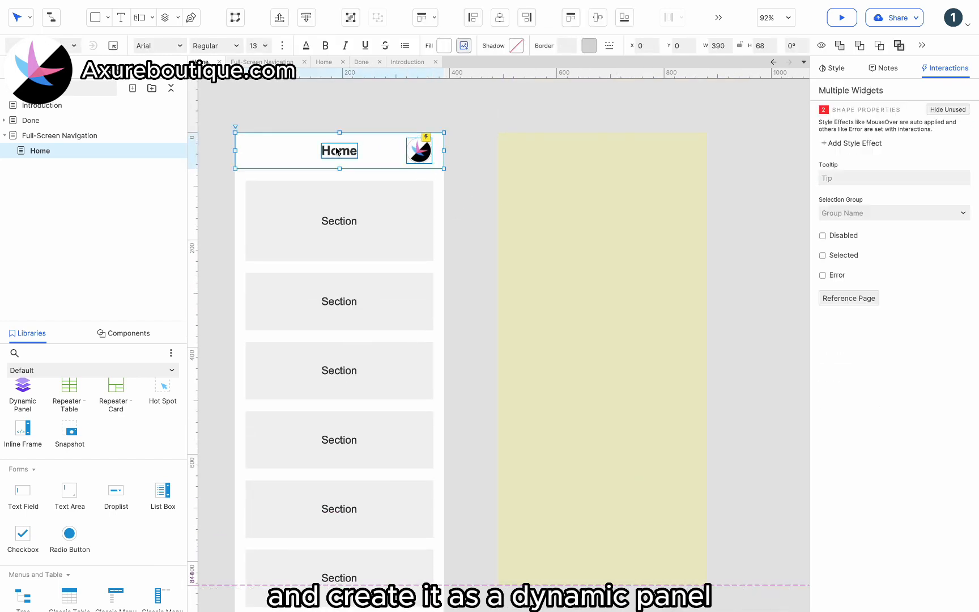
right_click(336, 152)
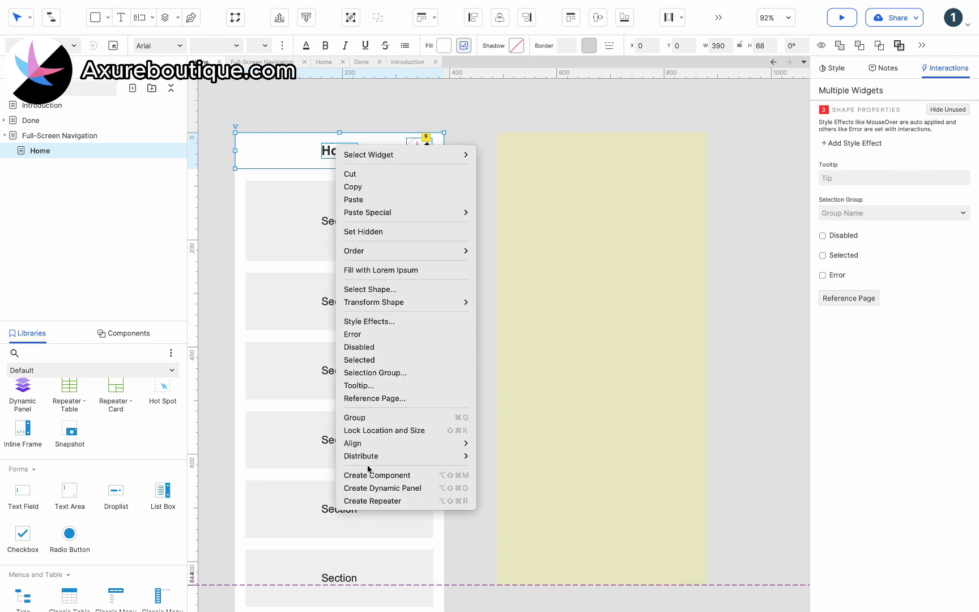
- Pin the navigation bar's dynamic panel to the browser window, centered horizontally and at the top vertically
right_click(316, 153)
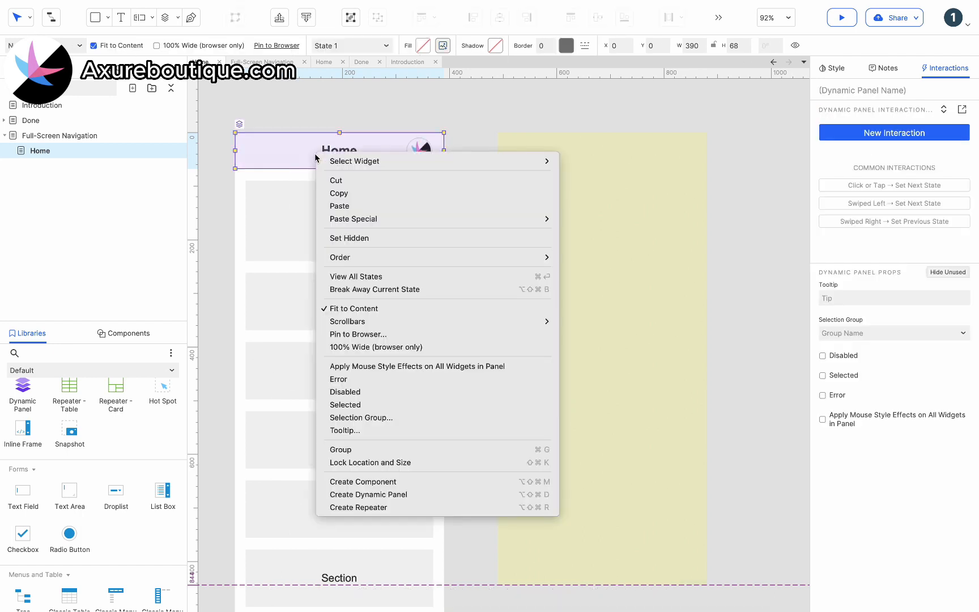
left_click(351, 335)
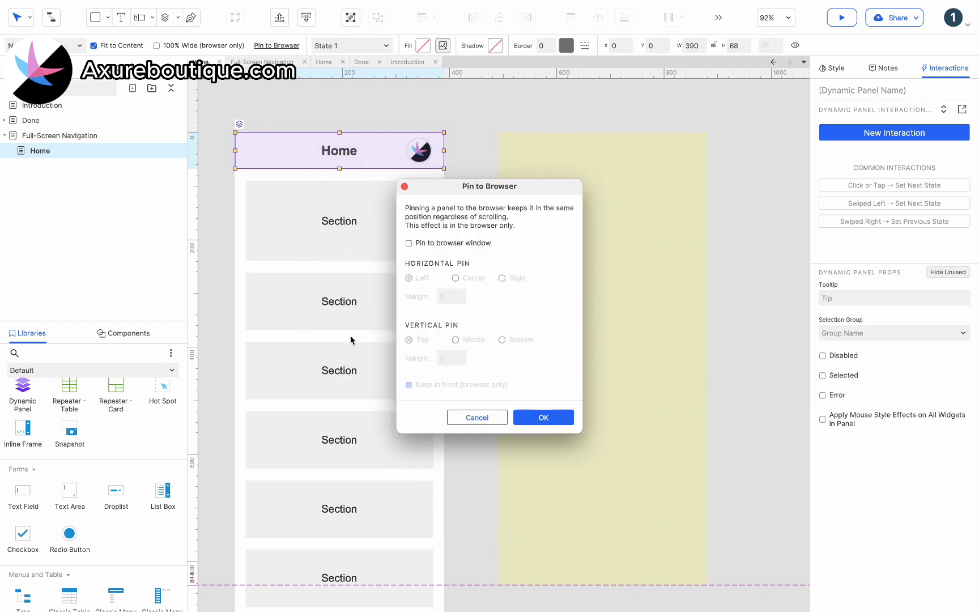
left_click(448, 244)
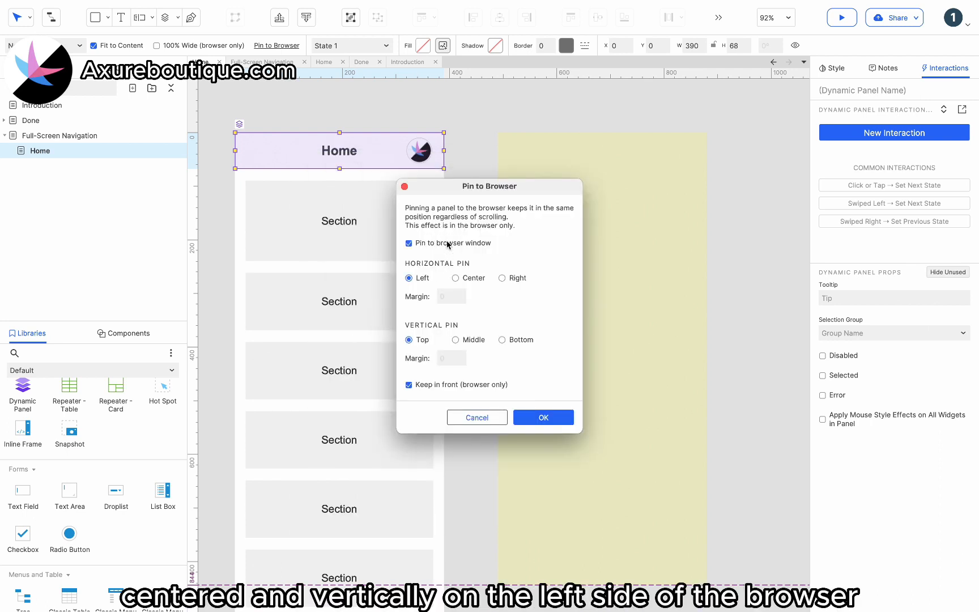
left_click(456, 340)
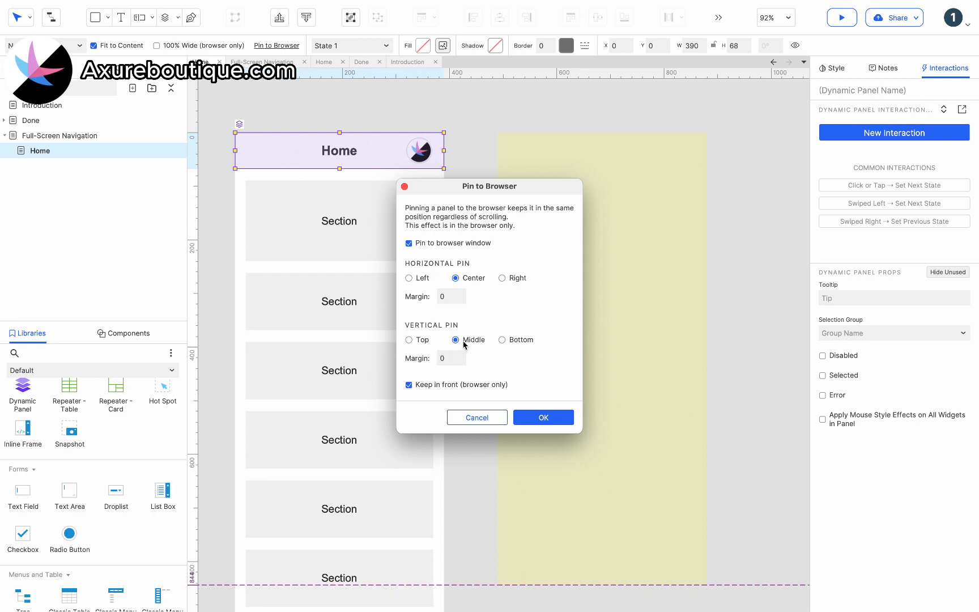
left_click(544, 410)
left_click(474, 358)
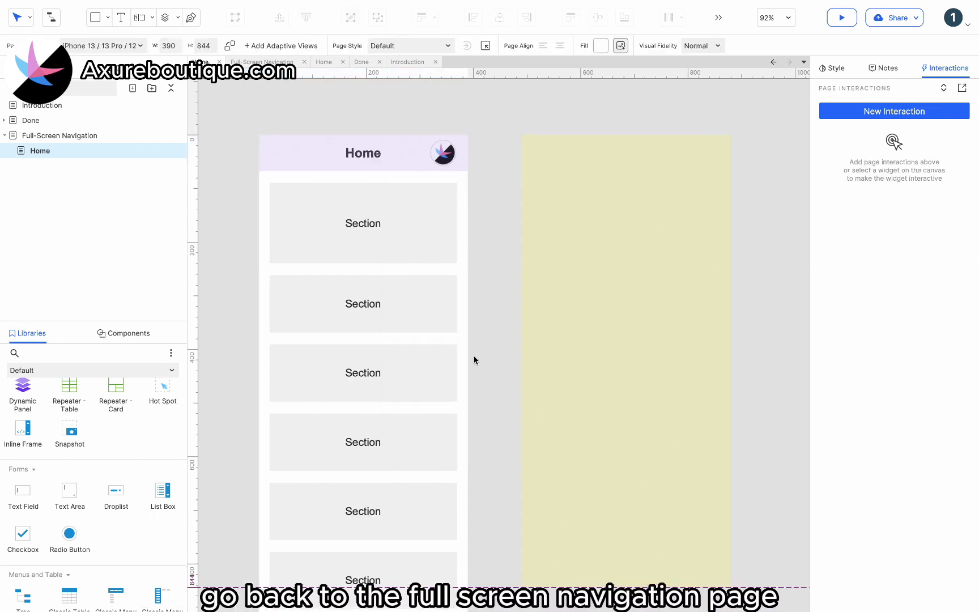
- Preview the Full-Screen Navigation page in the browser and scroll through the Home content to check it
left_click(147, 135)
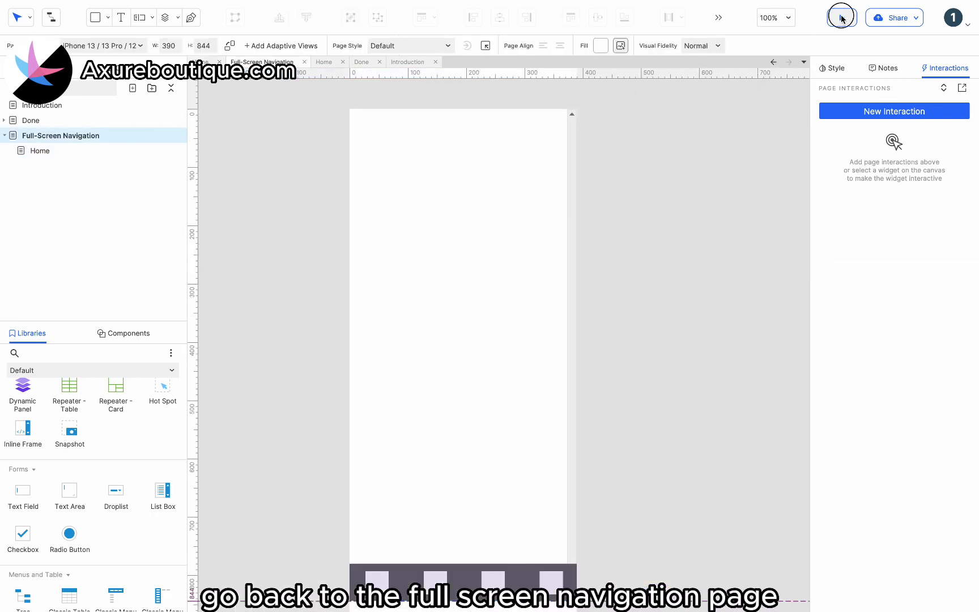
left_click(841, 19)
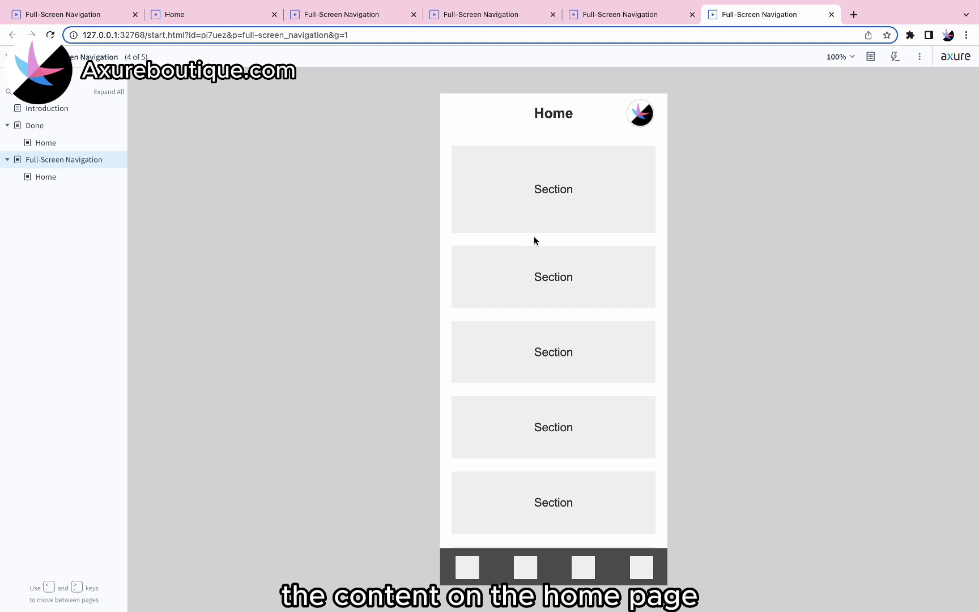
scroll(534, 237, "down", 3)
scroll(534, 241, "up", 3)
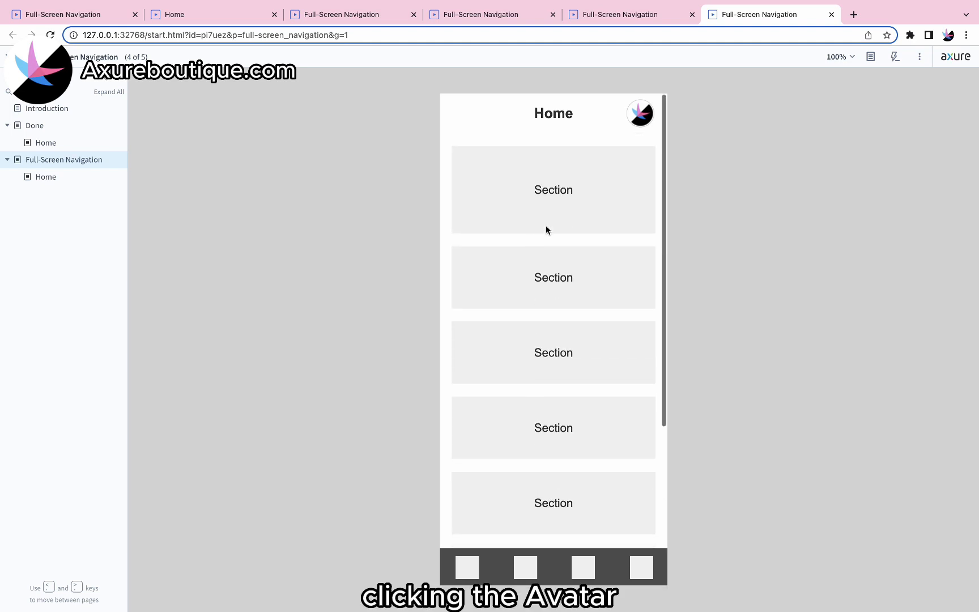
- Test the prototype by opening the Account panel from the avatar, scrolling its sections and closing it with Done
left_click(635, 119)
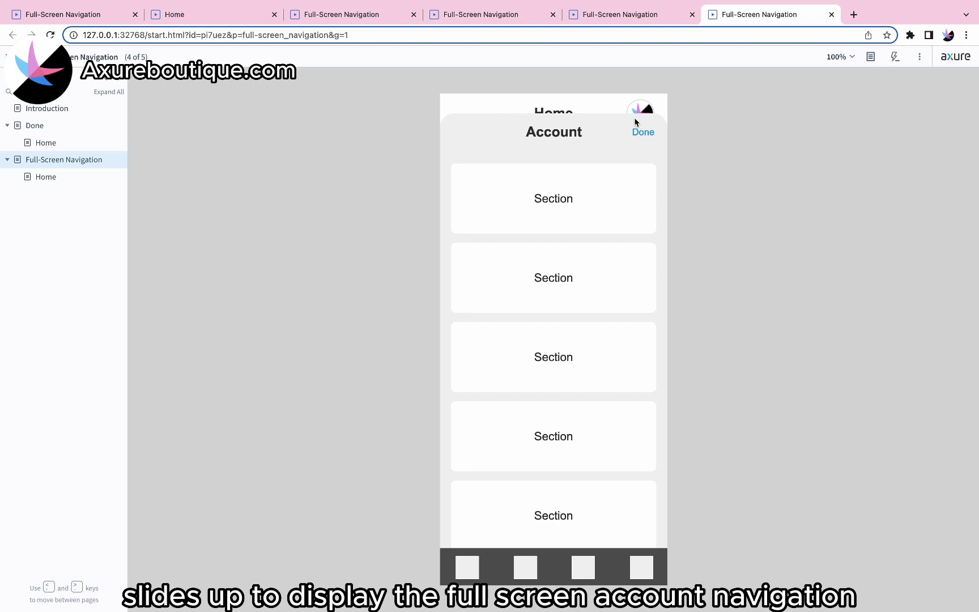
scroll(557, 300, "down", 2)
scroll(556, 297, "up", 2)
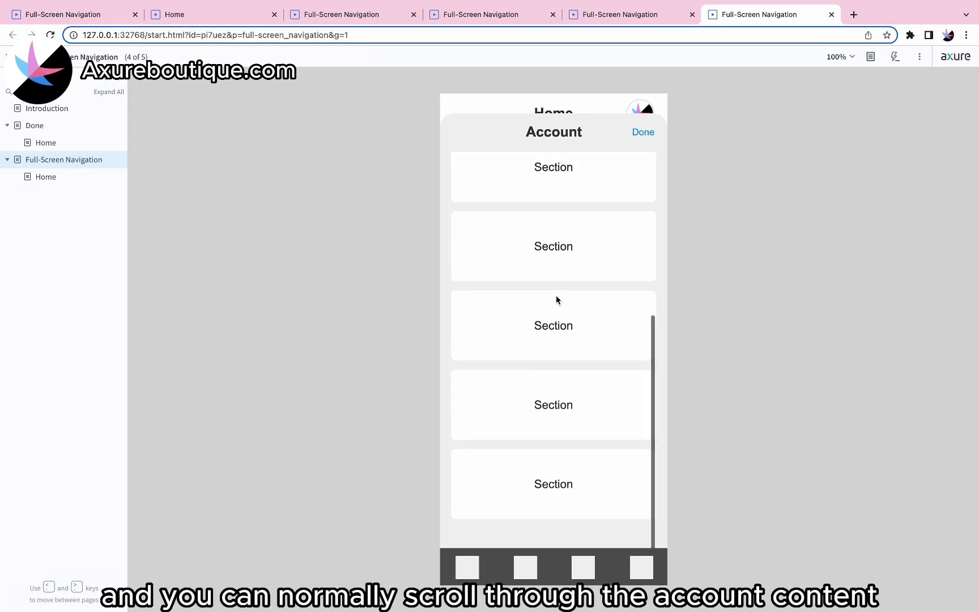
scroll(556, 298, "down", 2)
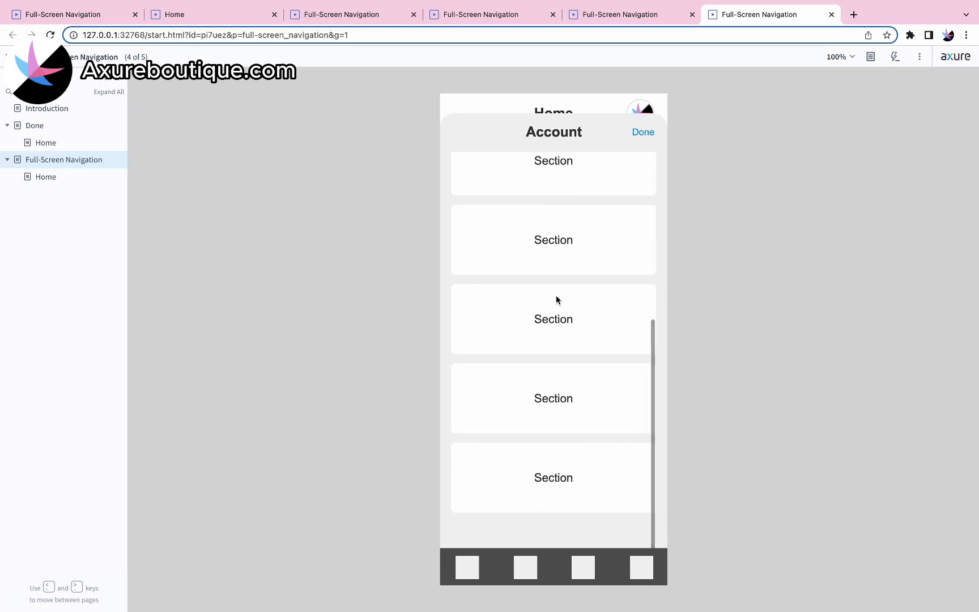
scroll(557, 301, "up", 2)
left_click(643, 135)
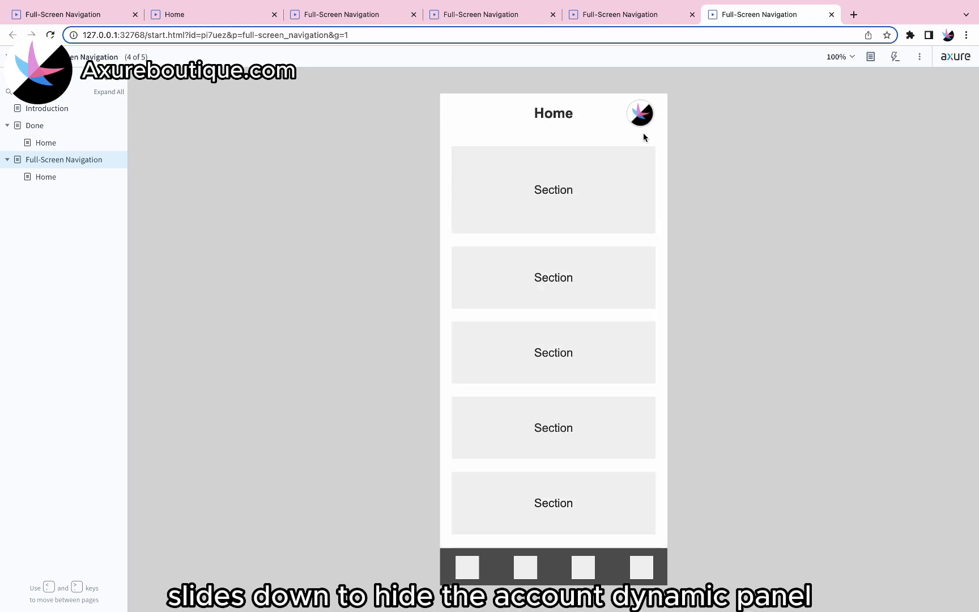